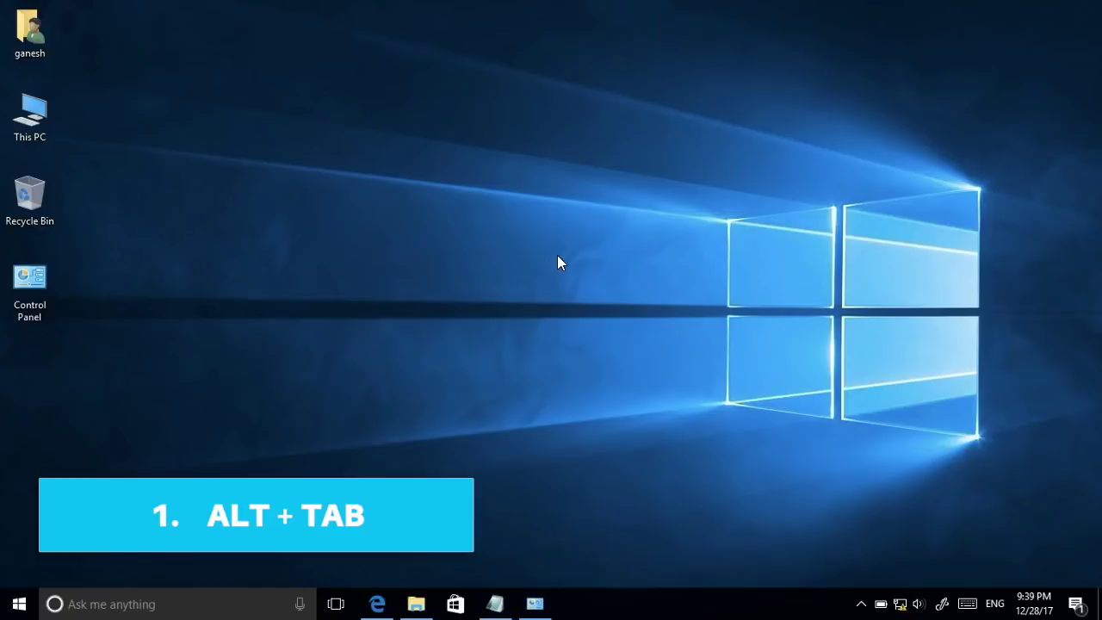
Use the window switcher to bring the Untitled Notepad window to the front and cycle onward through the open windows
{"action": "key", "text": "alt+Tab"}
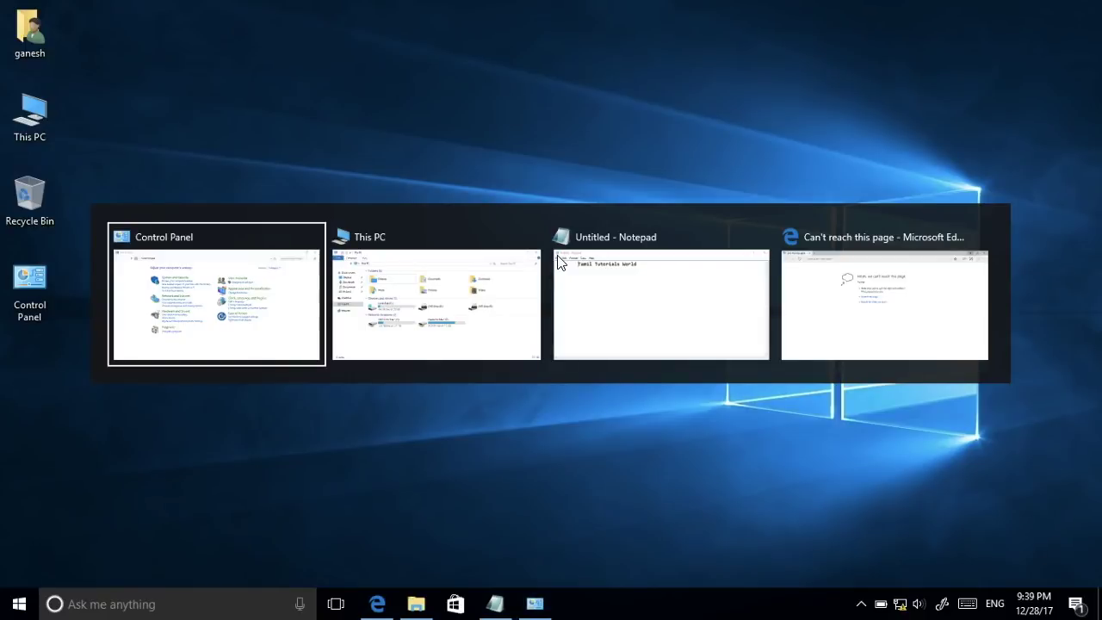
{"action": "key", "text": "alt+Tab"}
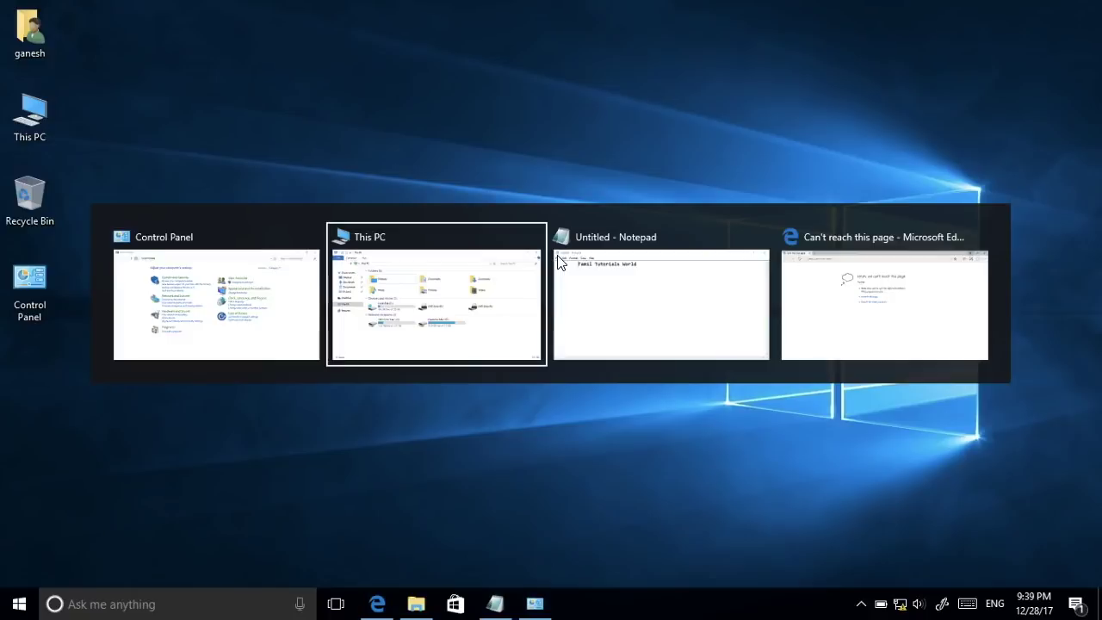
{"action": "key", "text": "Tab"}
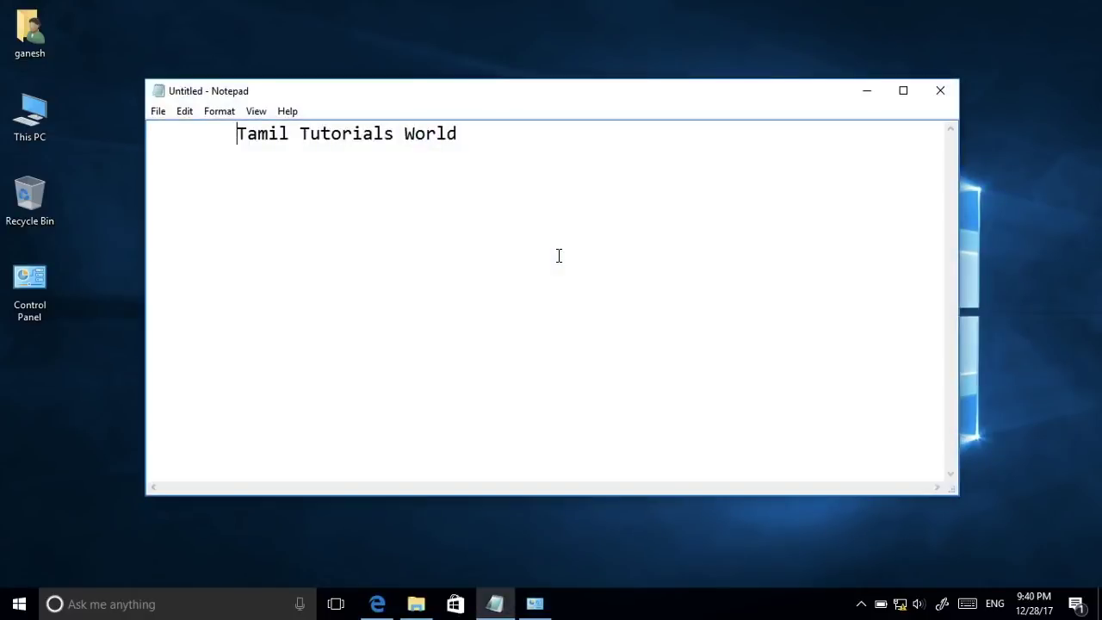
{"action": "key", "text": "alt+Tab"}
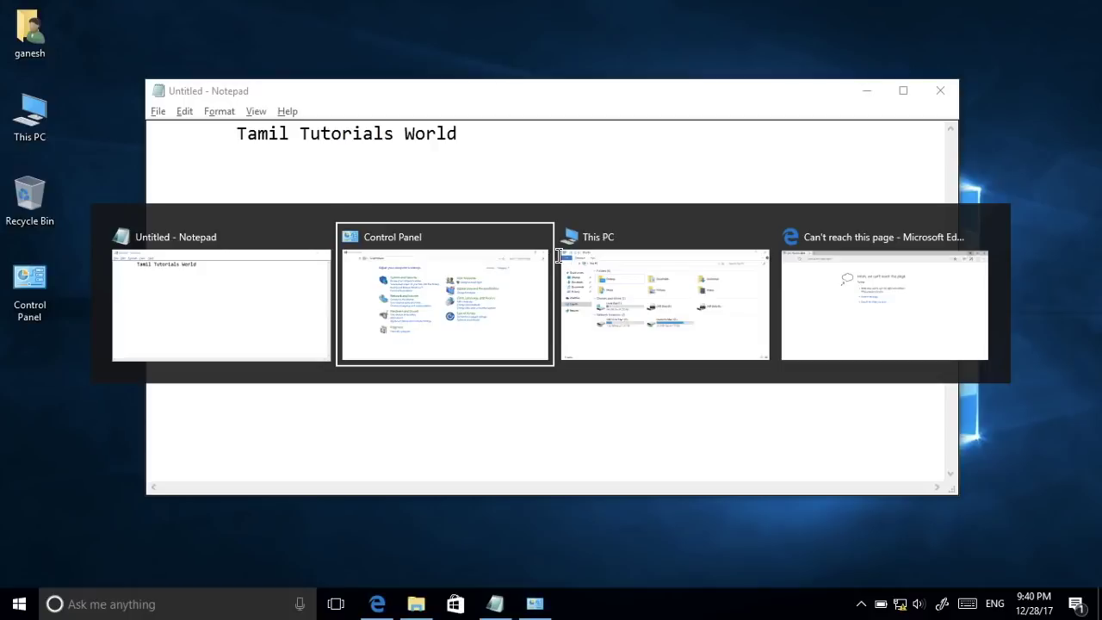
{"action": "key", "text": "alt+Tab"}
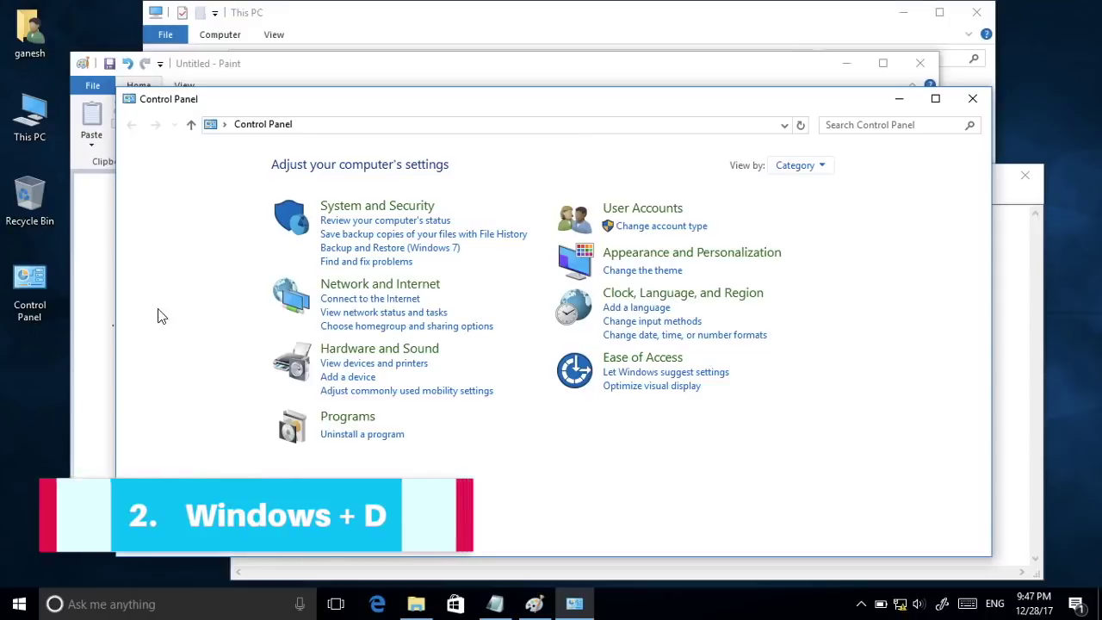
Bring Paint, This PC and Control Panel to the front in turn, minimize Control Panel and activate Notepad
{"action": "left_click", "coordinate": [91, 310]}
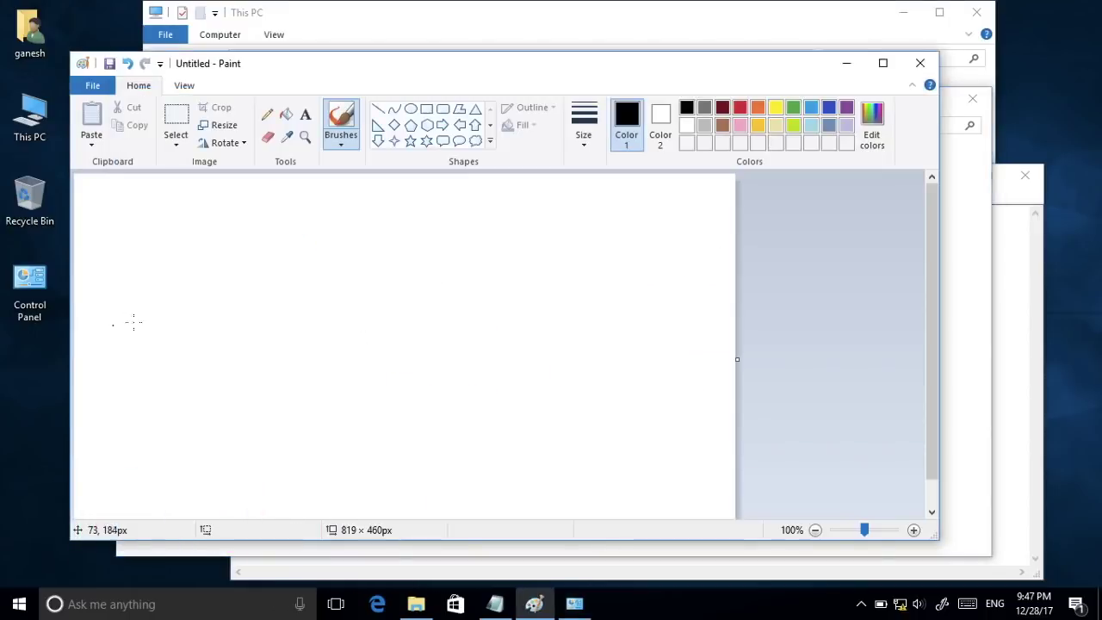
{"action": "left_click", "coordinate": [487, 21]}
{"action": "left_click", "coordinate": [952, 529]}
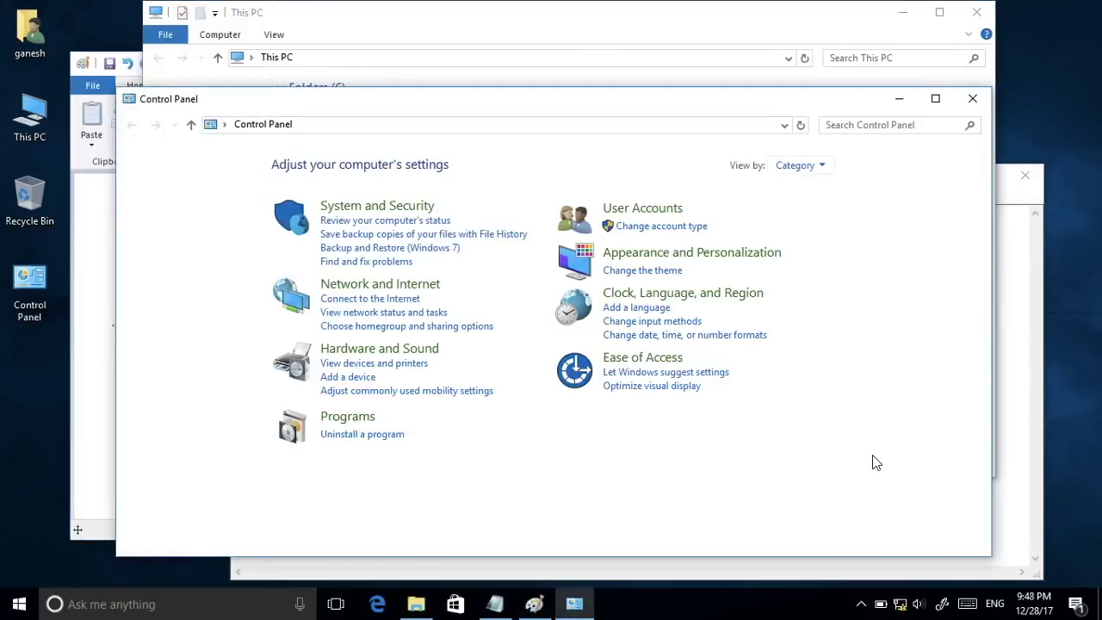
{"action": "left_click", "coordinate": [898, 105]}
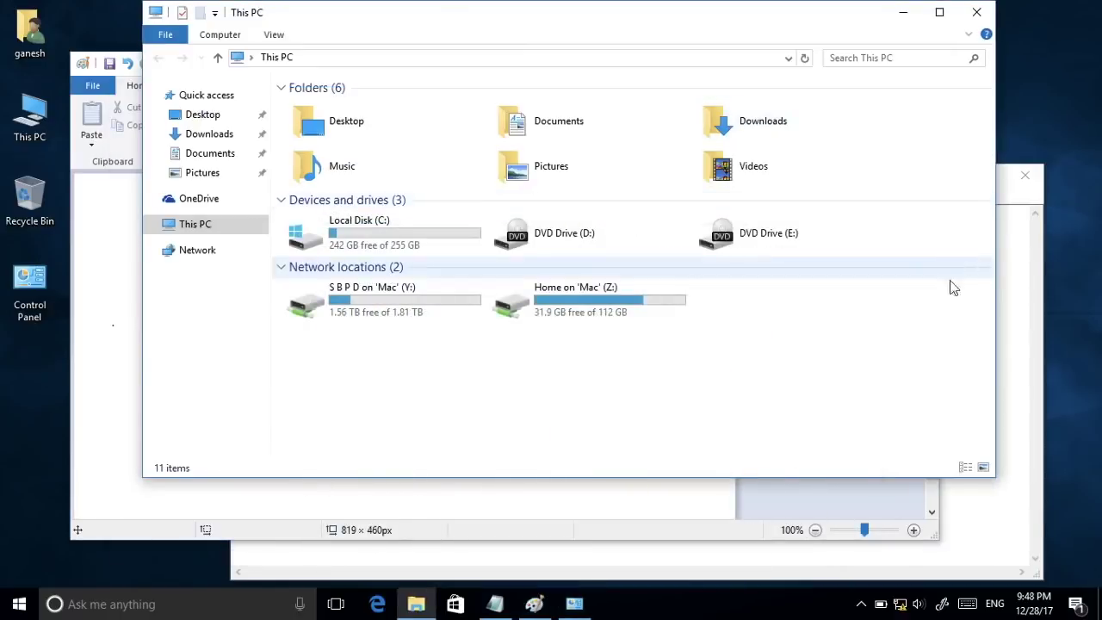
{"action": "left_click", "coordinate": [1014, 338]}
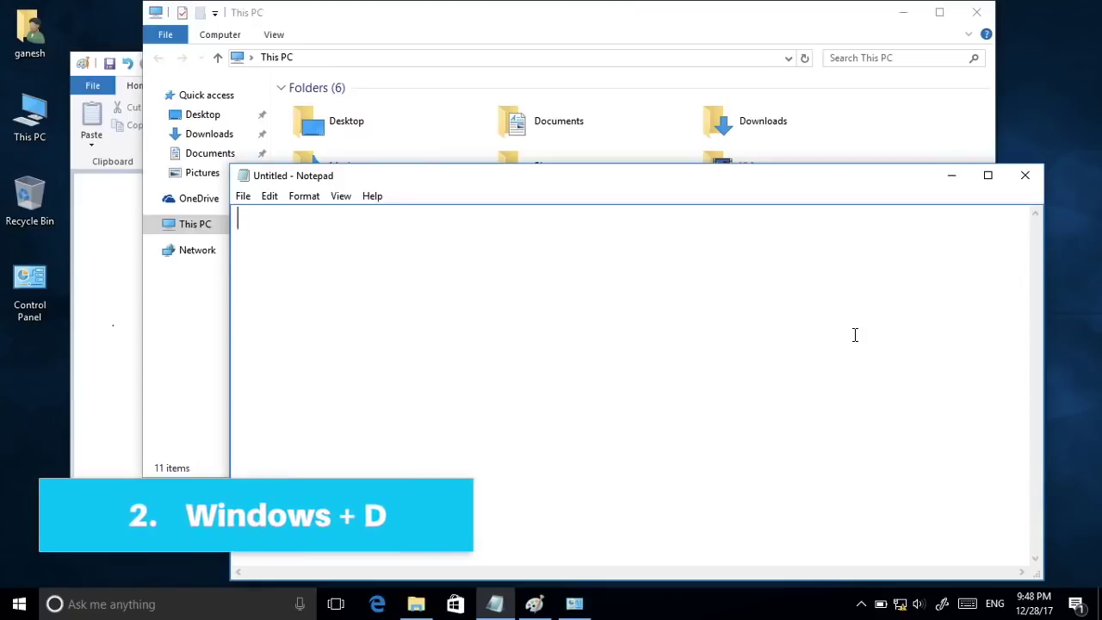
Minimize all open windows at once to show the desktop, and restore them
{"action": "key", "text": "super+d"}
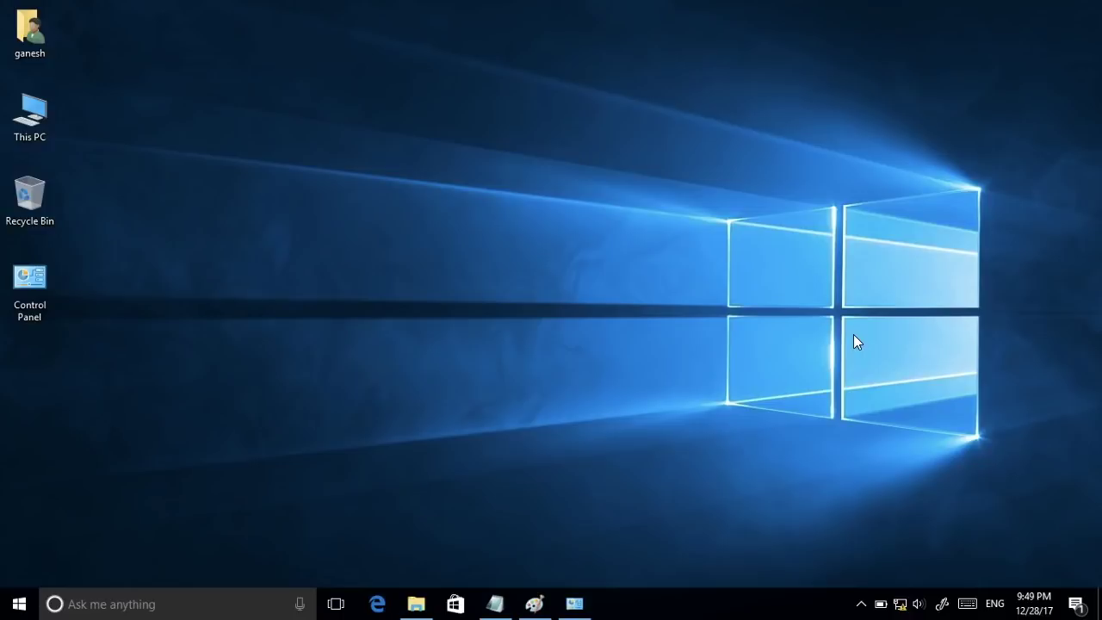
{"action": "key", "text": "super+d"}
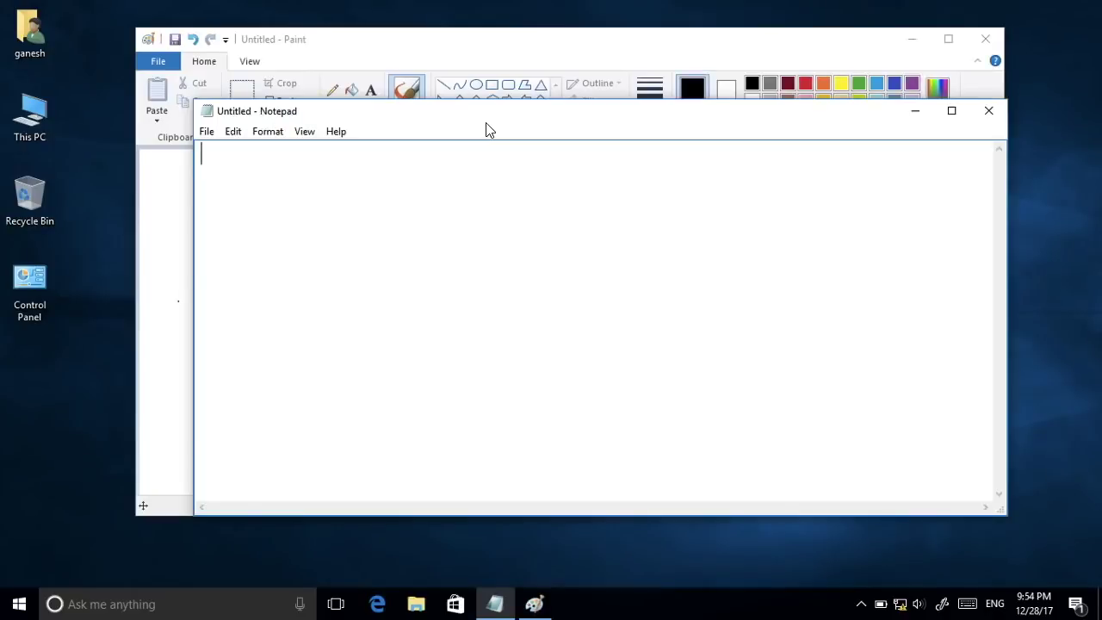
Bring the Paint window to the front, maximize it and restore it to its windowed size
{"action": "left_click", "coordinate": [521, 58]}
{"action": "double_click", "coordinate": [522, 58]}
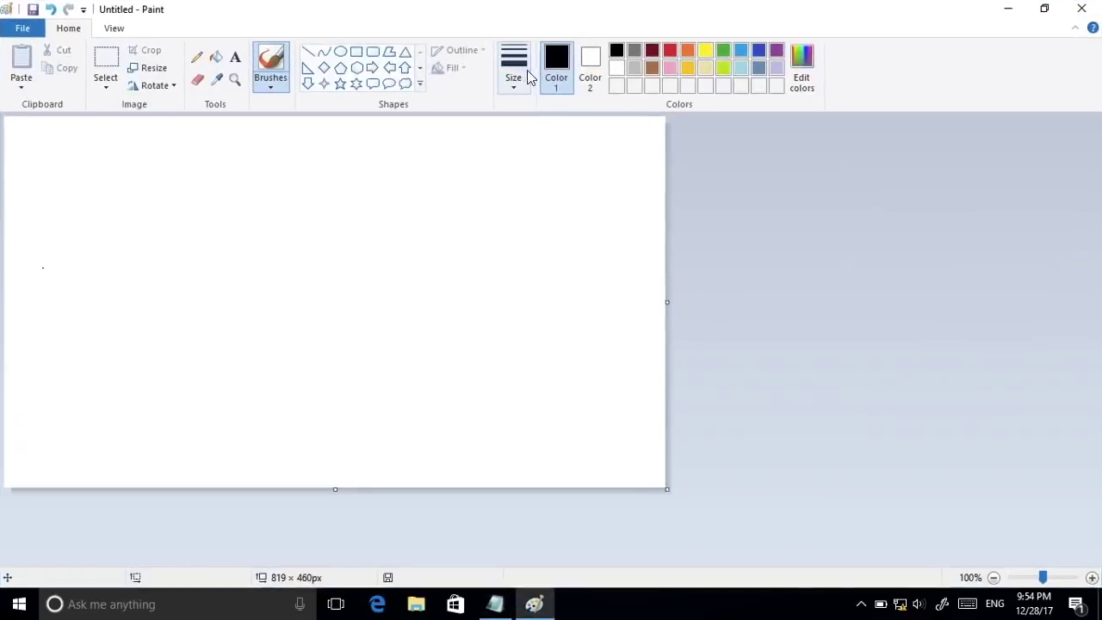
{"action": "left_click", "coordinate": [1041, 11]}
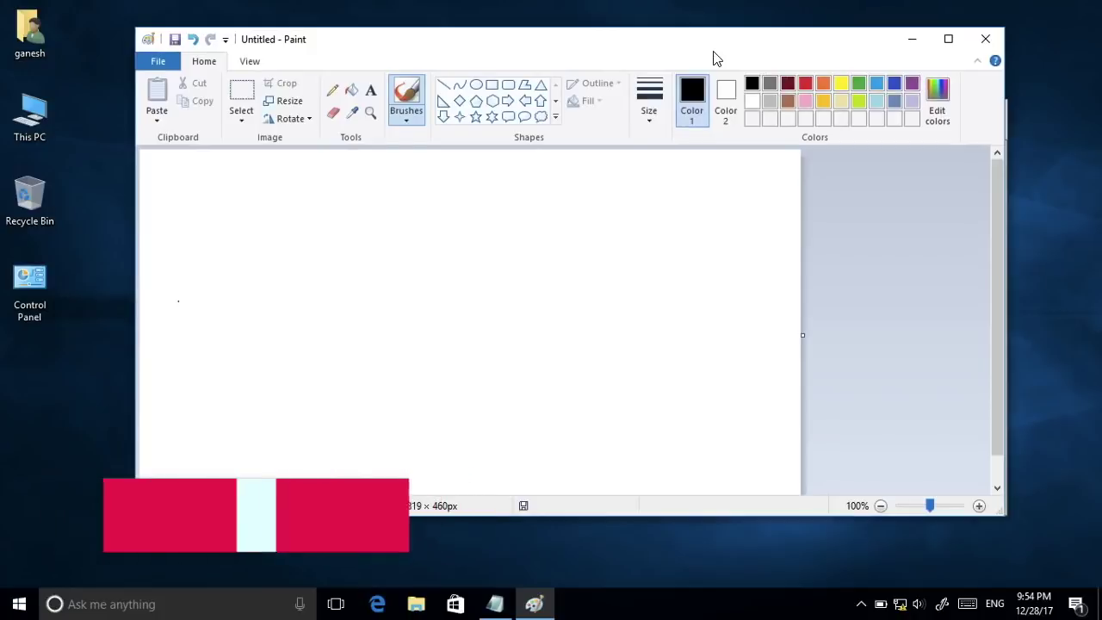
Snap Paint to the left half of the screen and fill the other half with Notepad
{"action": "key", "text": "super+Left"}
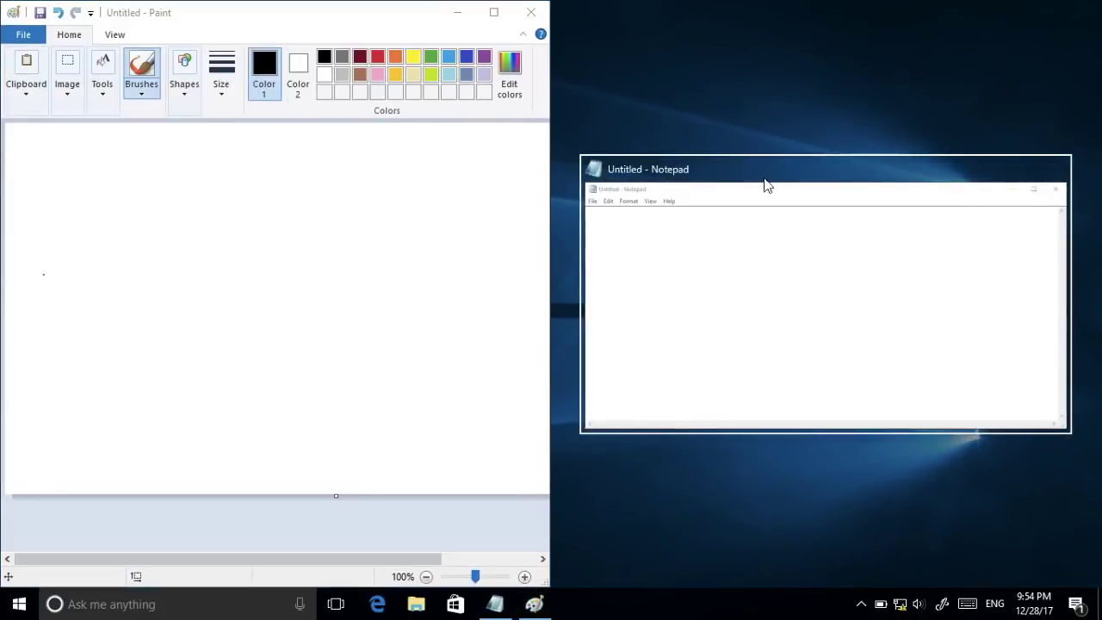
{"action": "left_click", "coordinate": [776, 321]}
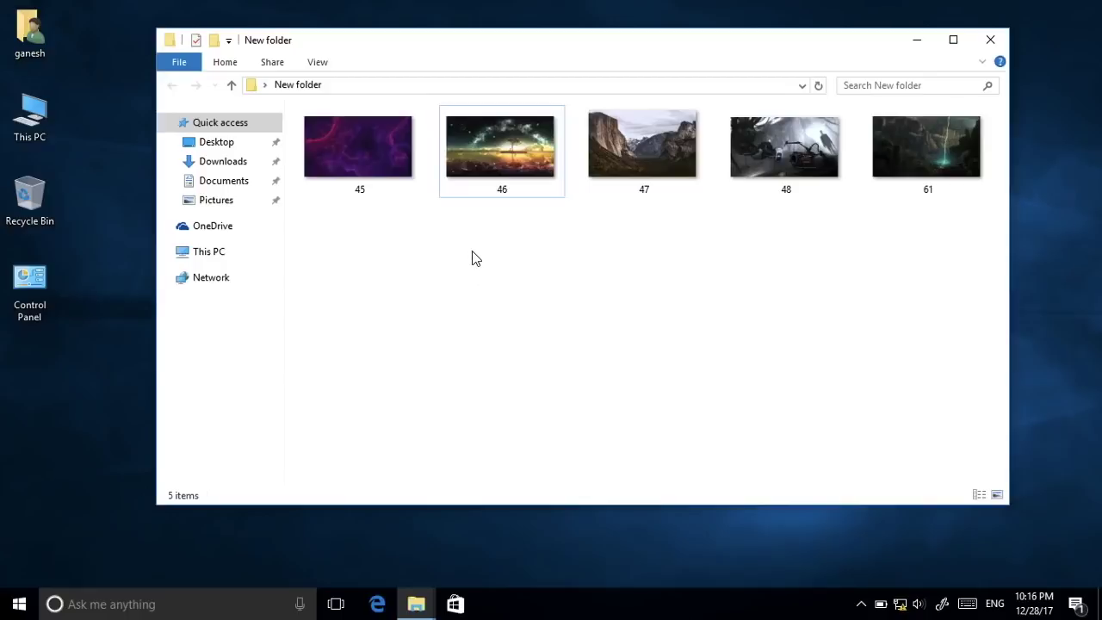
{"action": "left_click", "coordinate": [483, 141]}
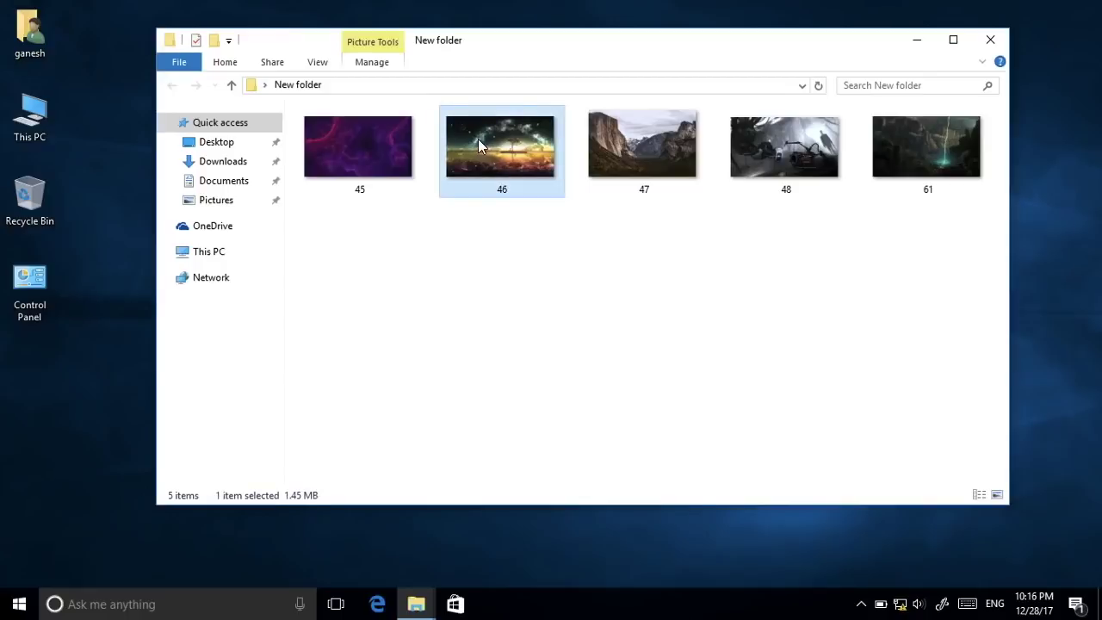
{"action": "right_click", "coordinate": [478, 139]}
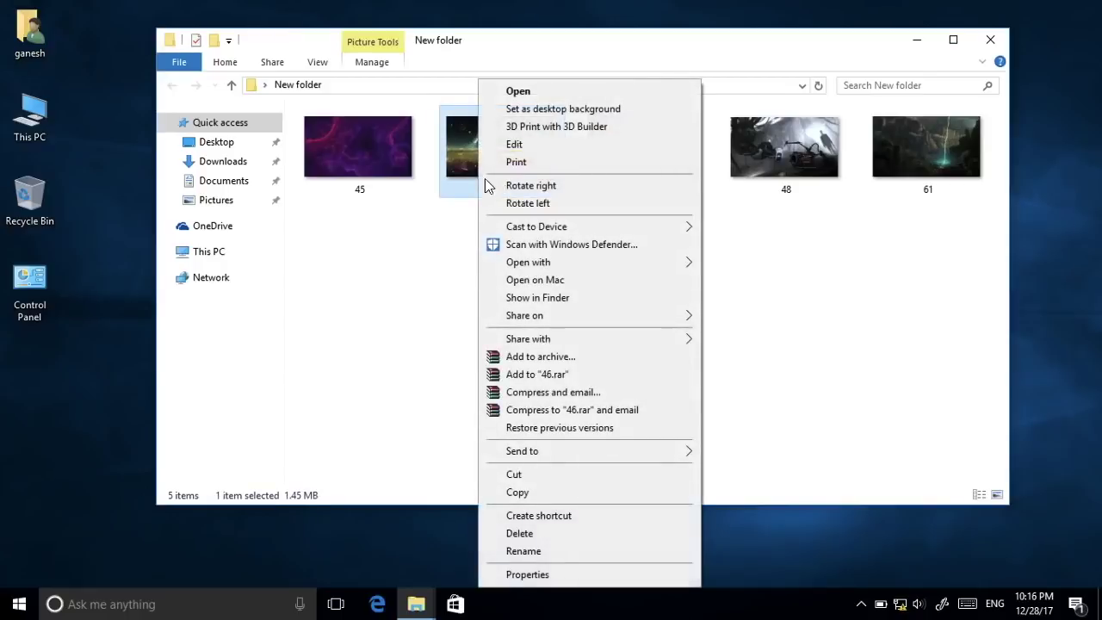
{"action": "left_click", "coordinate": [541, 551]}
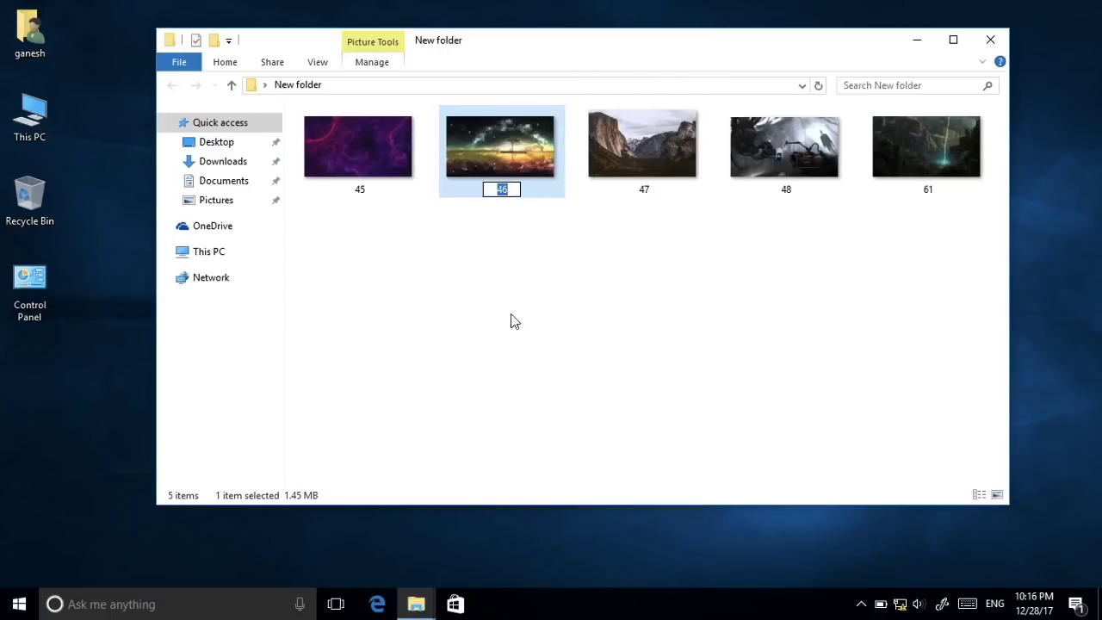
{"action": "left_click", "coordinate": [511, 327]}
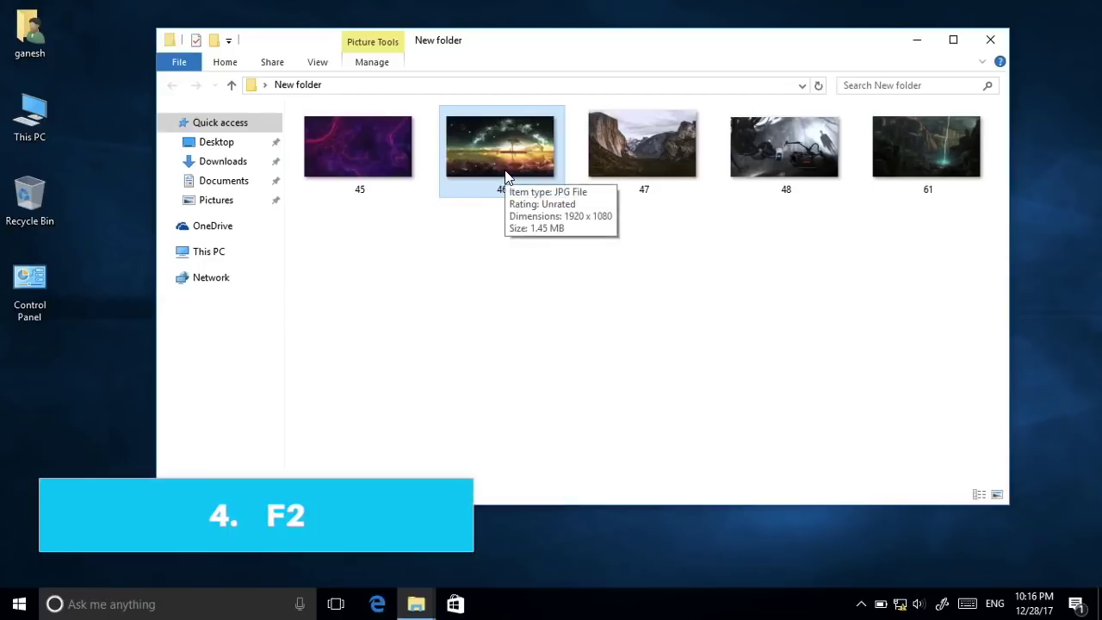
Rename the picture file 46 in New folder as Wallpaper
{"action": "key", "text": "F2"}
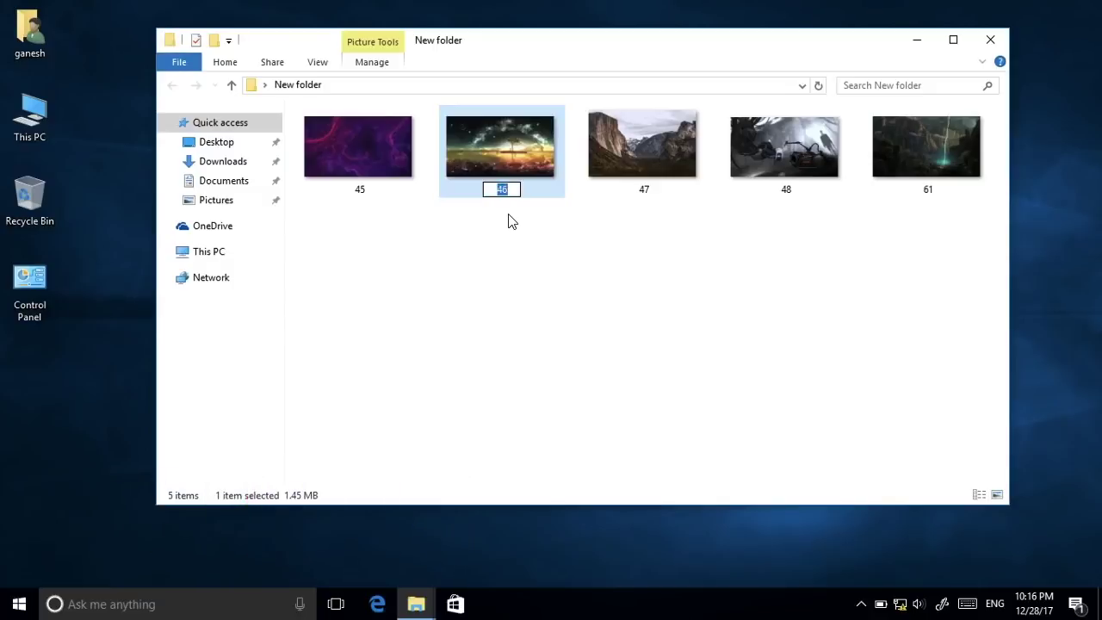
{"action": "type", "text": "Wallpaper"}
{"action": "key", "text": "Return"}
{"action": "left_click", "coordinate": [529, 244]}
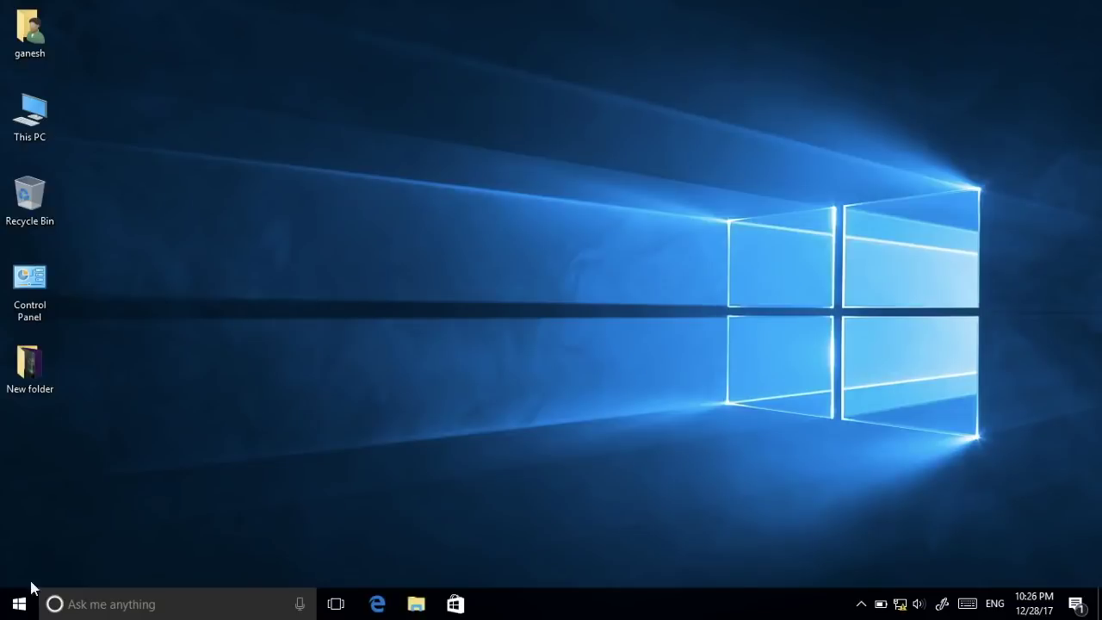
Open the Windows Settings window and close it again
{"action": "left_click", "coordinate": [19, 603]}
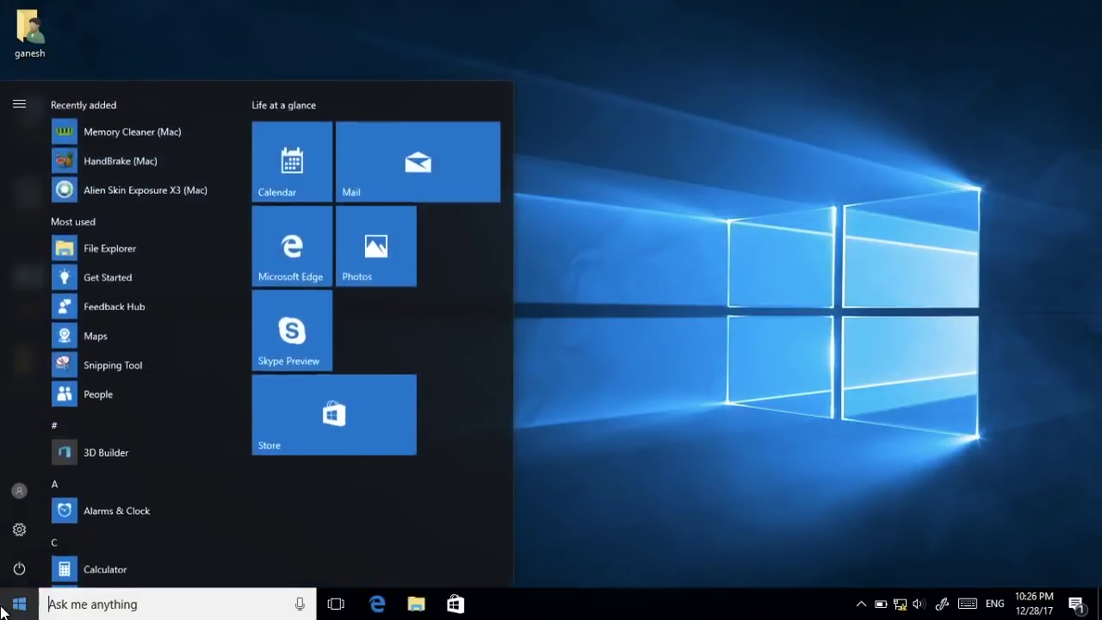
{"action": "left_click", "coordinate": [10, 541]}
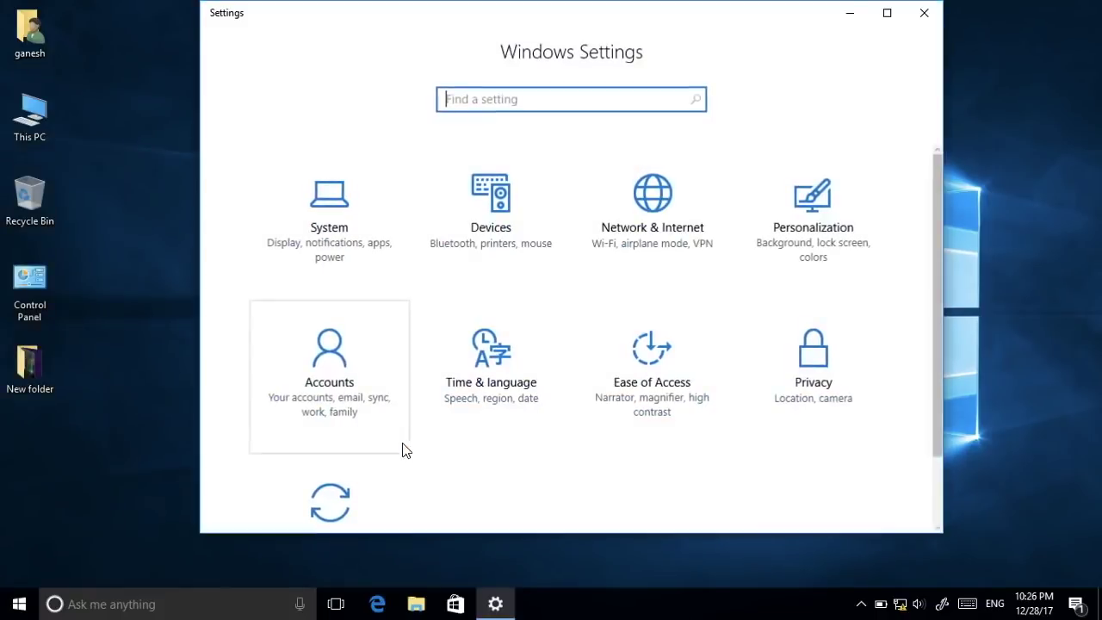
{"action": "left_click", "coordinate": [924, 13]}
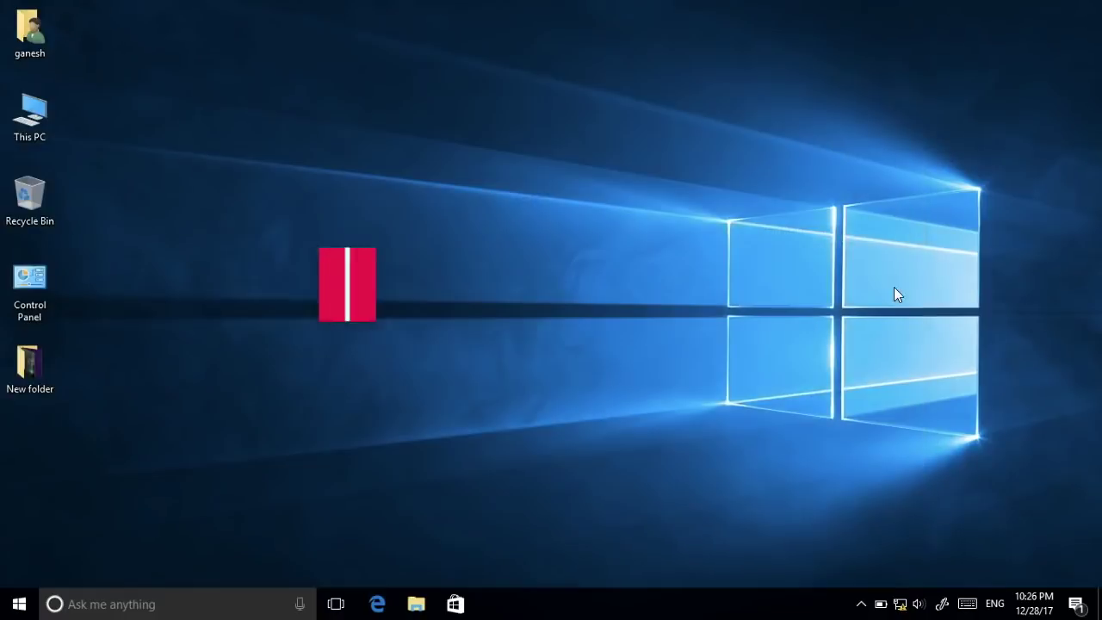
Open Windows Settings with its Windows + I shortcut on the touch keyboard, and close the touch keyboard
{"action": "left_click", "coordinate": [968, 603]}
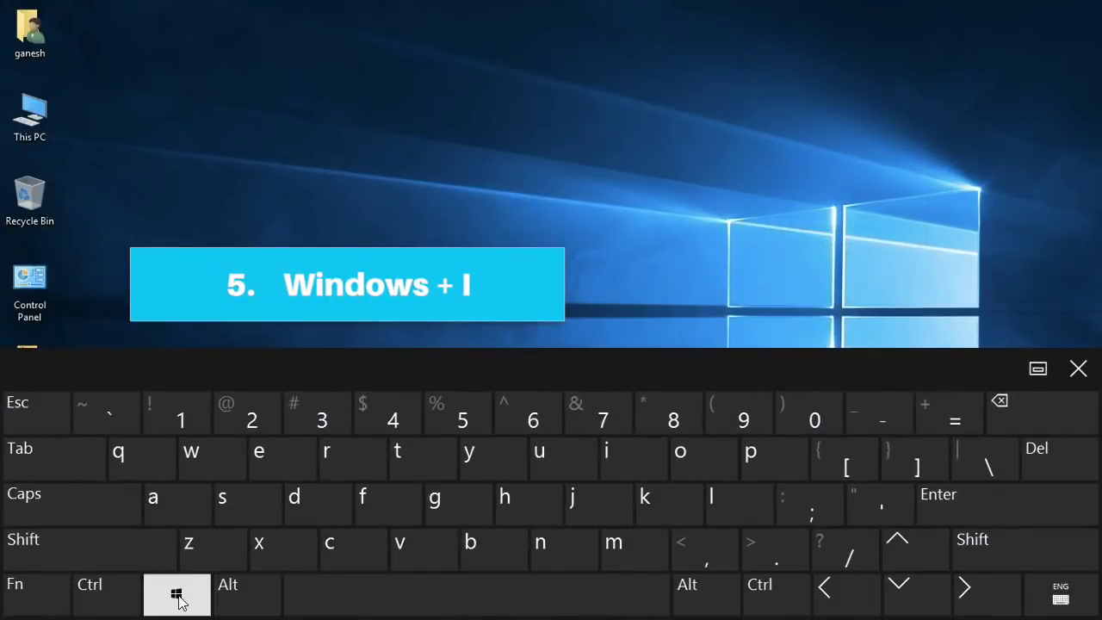
{"action": "left_click", "coordinate": [179, 601]}
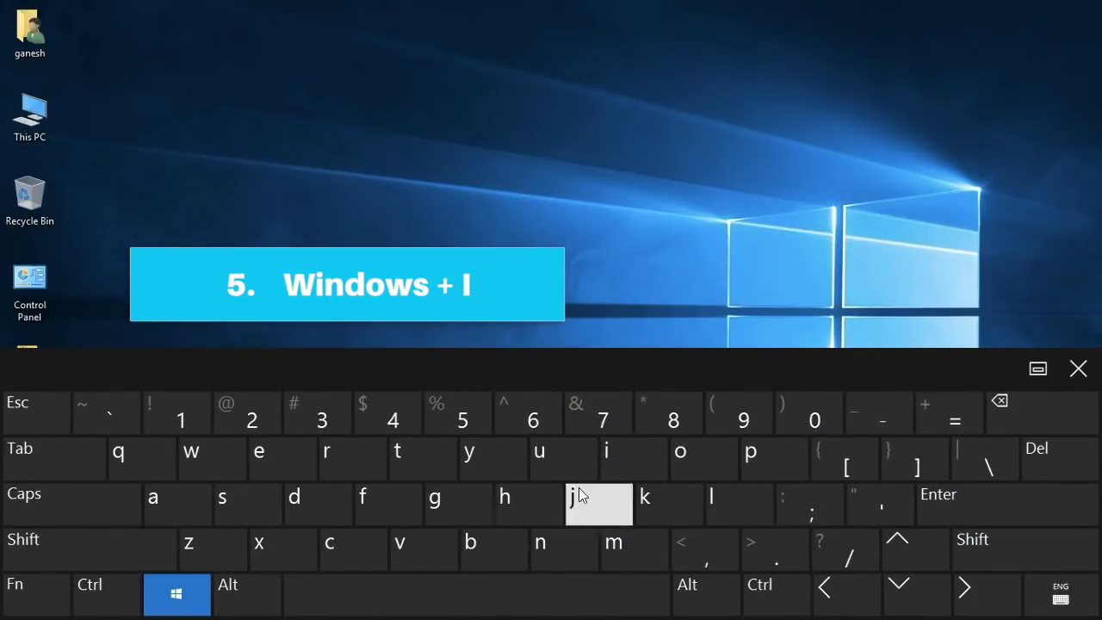
{"action": "left_click", "coordinate": [623, 453]}
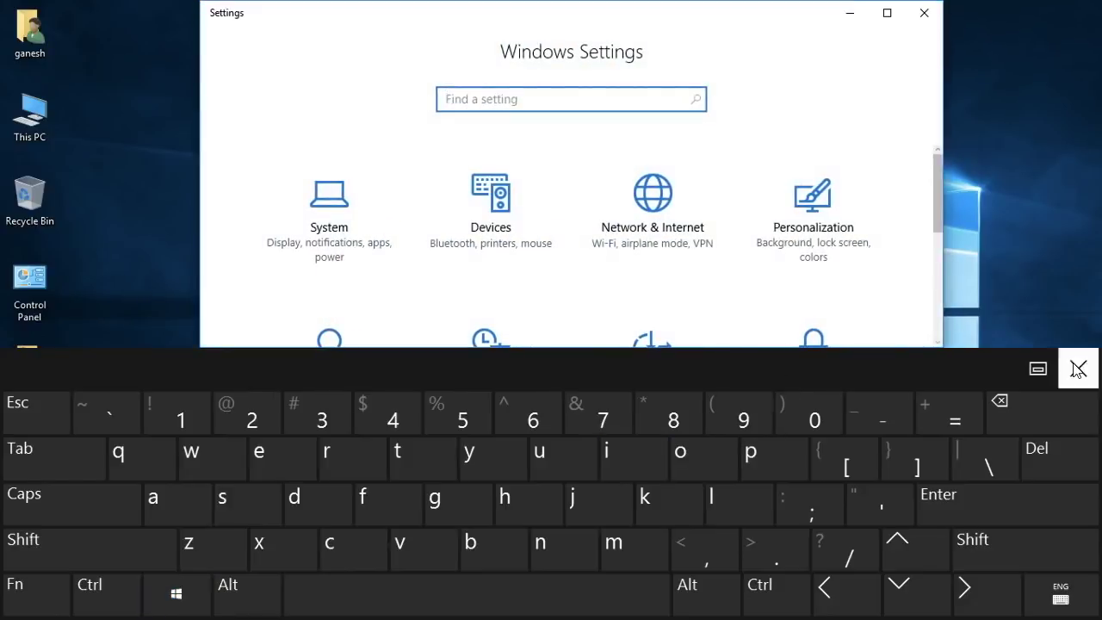
{"action": "left_click", "coordinate": [1078, 369]}
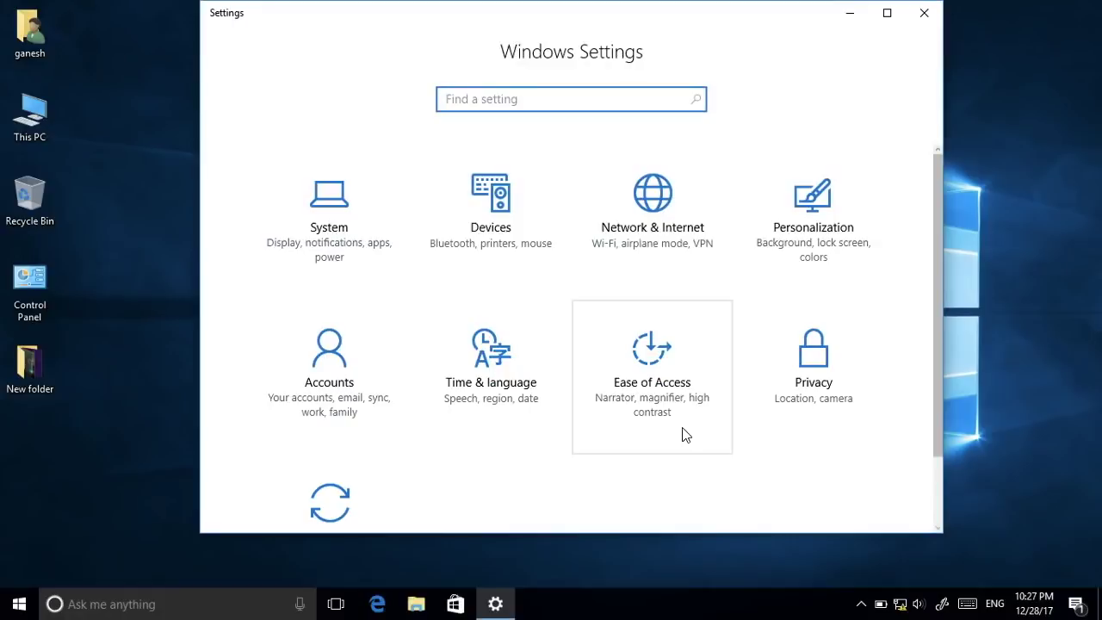
View the Devices category in Windows Settings and return to the Settings home page
{"action": "left_click", "coordinate": [382, 255]}
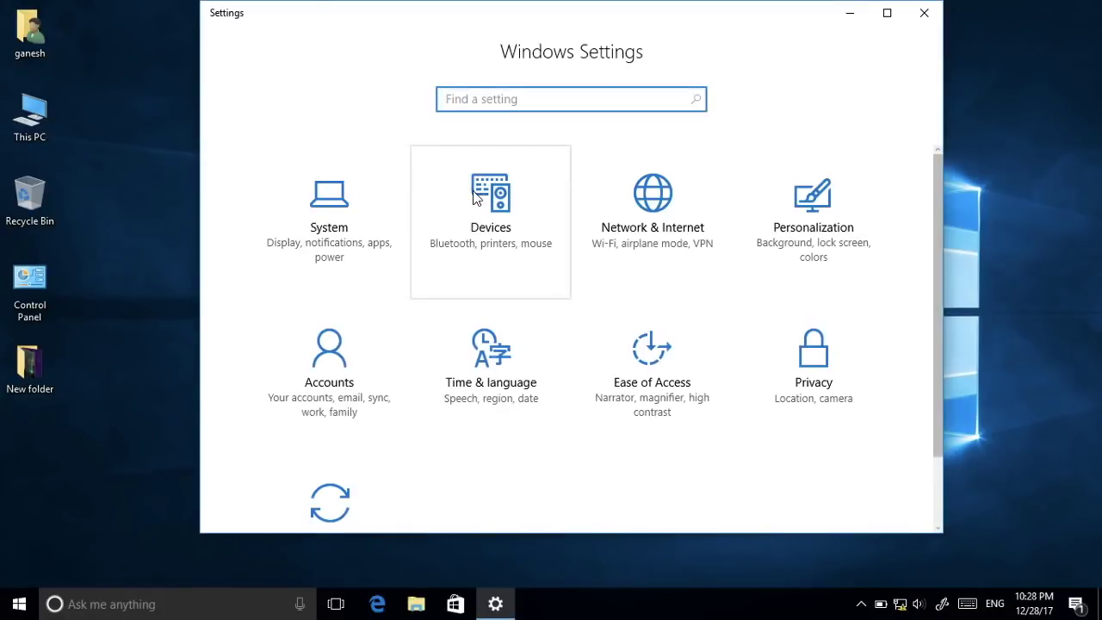
{"action": "left_click", "coordinate": [472, 190]}
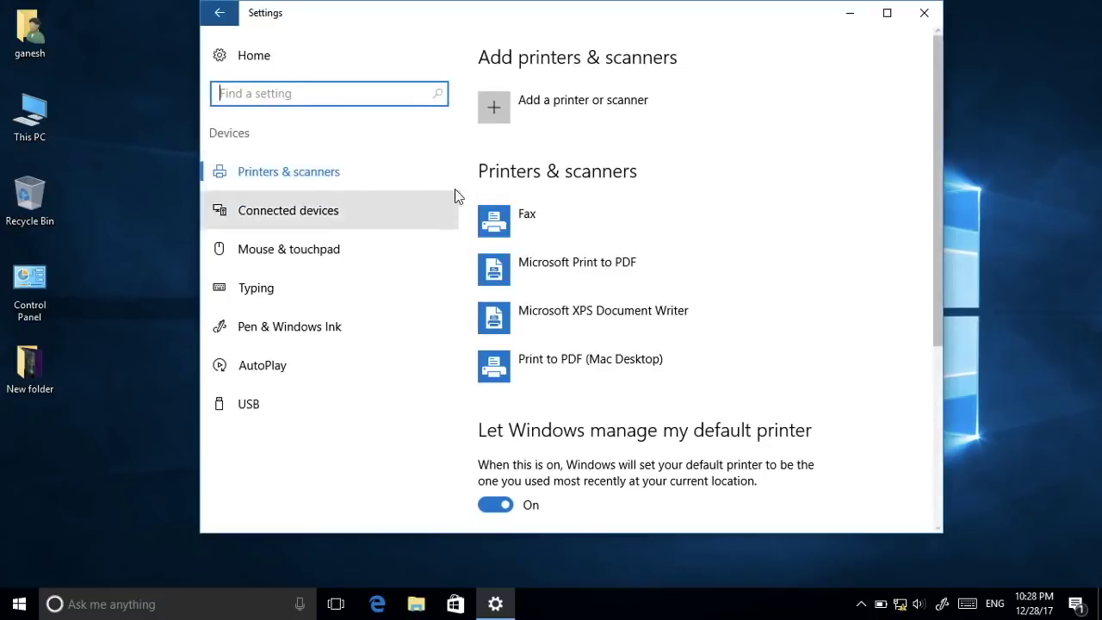
{"action": "left_click", "coordinate": [225, 12]}
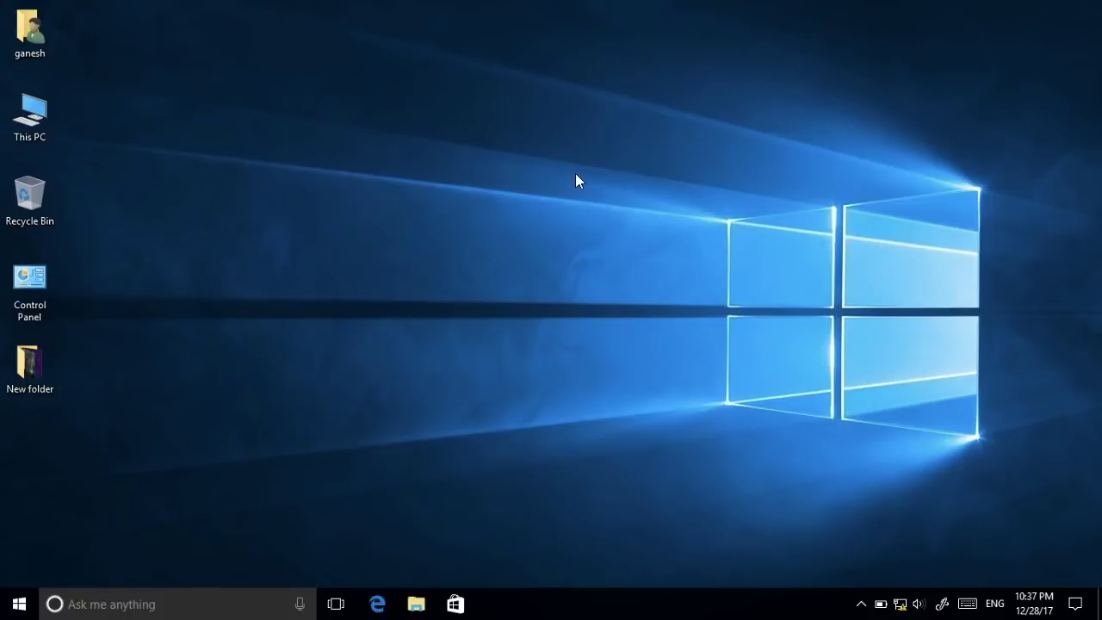
Refresh the desktop from an empty area of it
{"action": "right_click", "coordinate": [561, 143]}
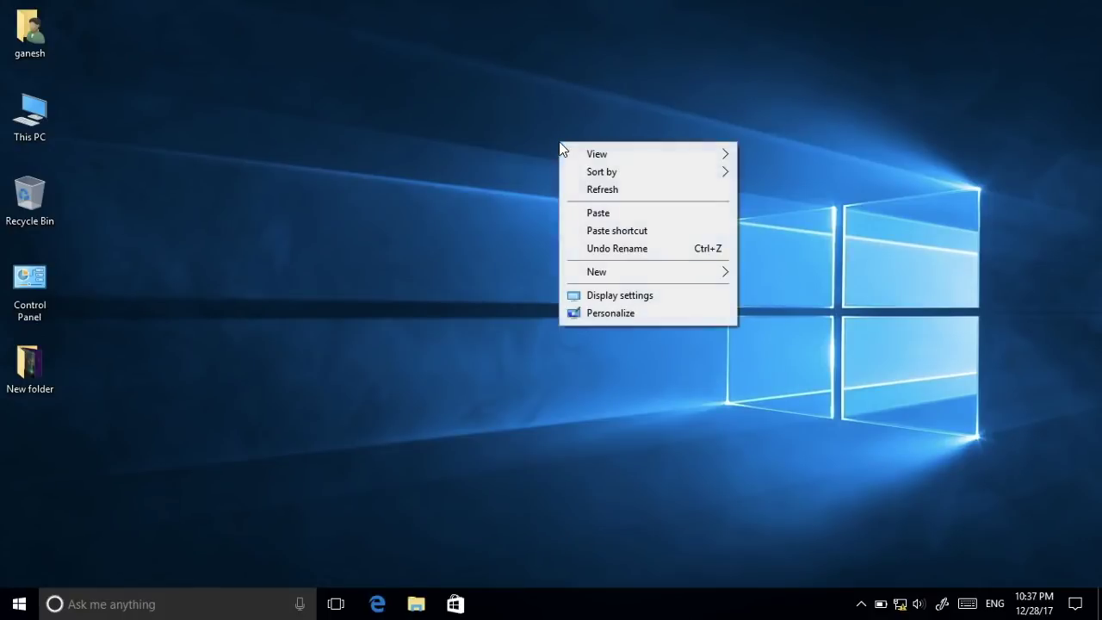
{"action": "left_click", "coordinate": [654, 190]}
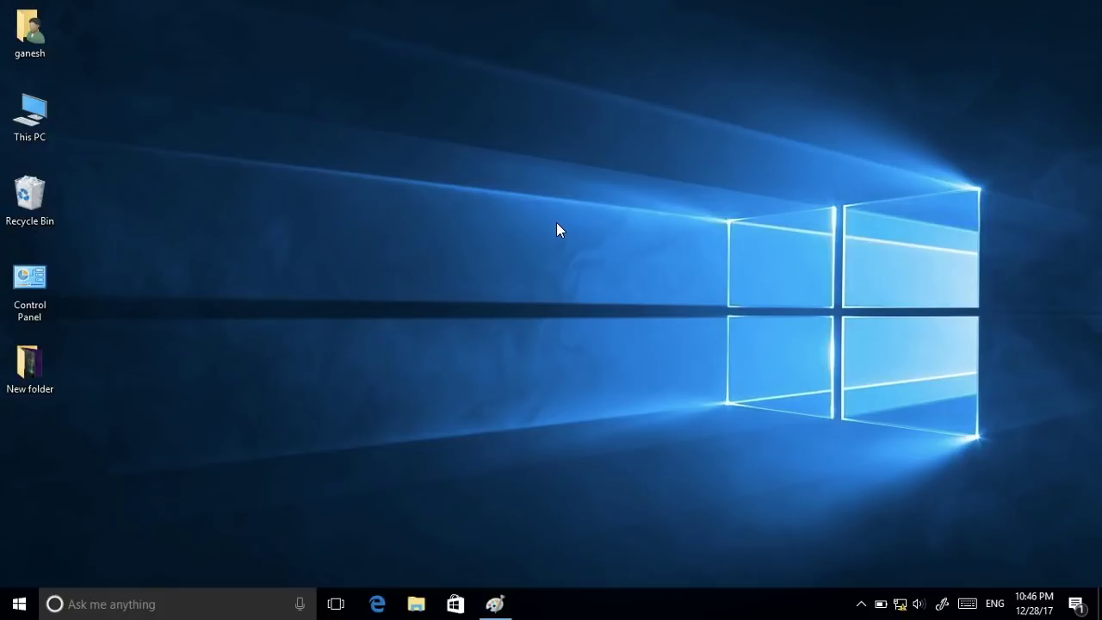
Save a full-screen screenshot of the desktop to a file and open the Pictures folder in This PC
{"action": "key", "text": "super+Print"}
{"action": "double_click", "coordinate": [30, 114]}
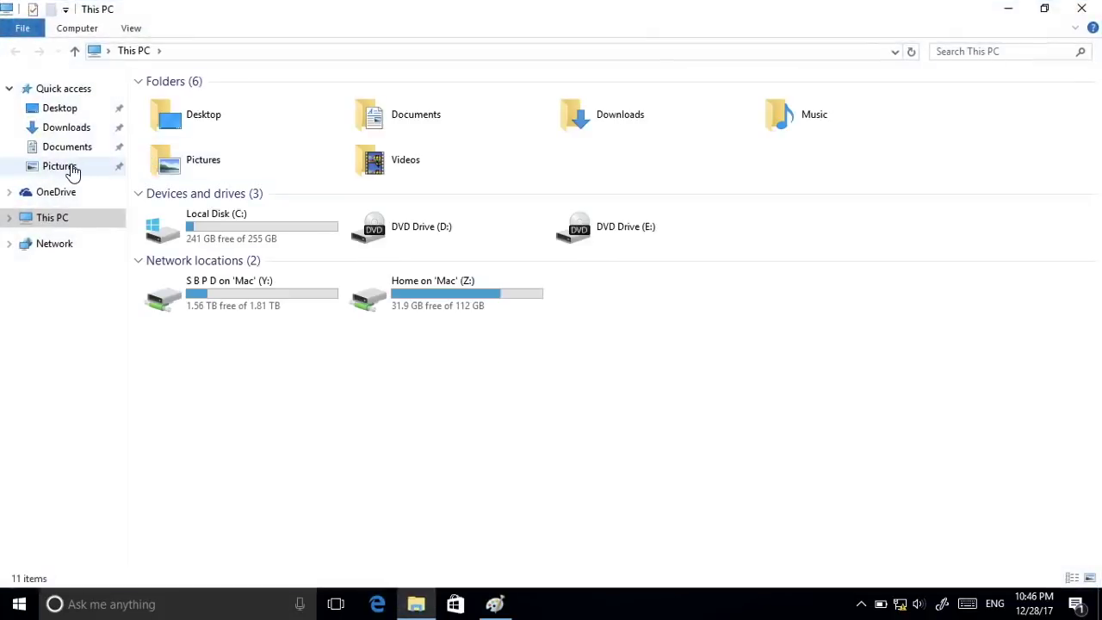
{"action": "left_click", "coordinate": [71, 166]}
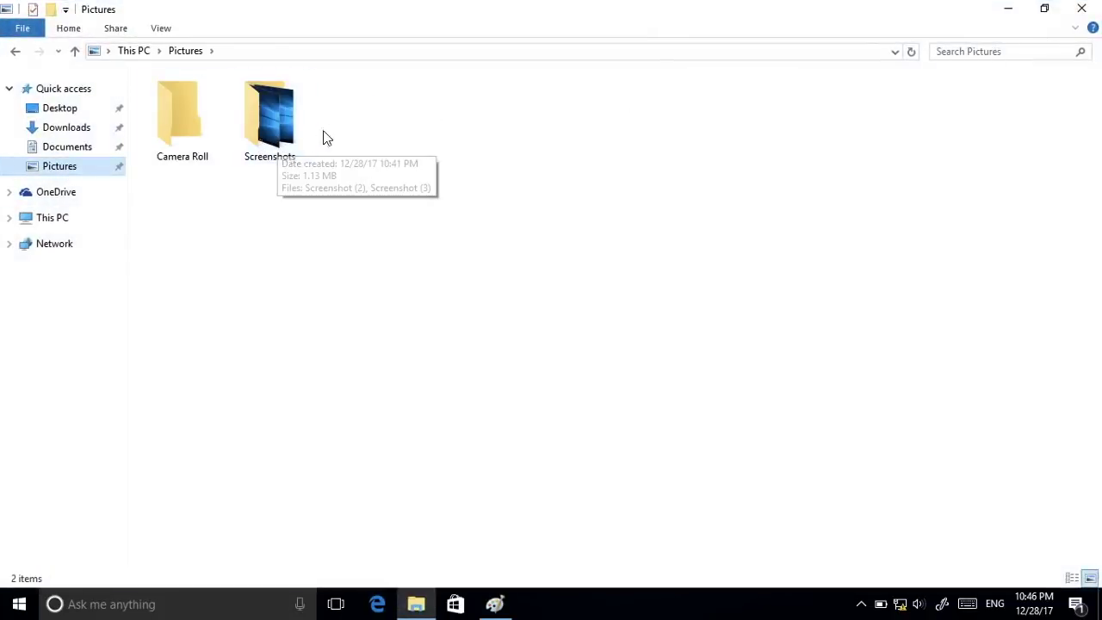
Open the Screenshots folder inside Pictures to view the saved screenshots
{"action": "double_click", "coordinate": [269, 125]}
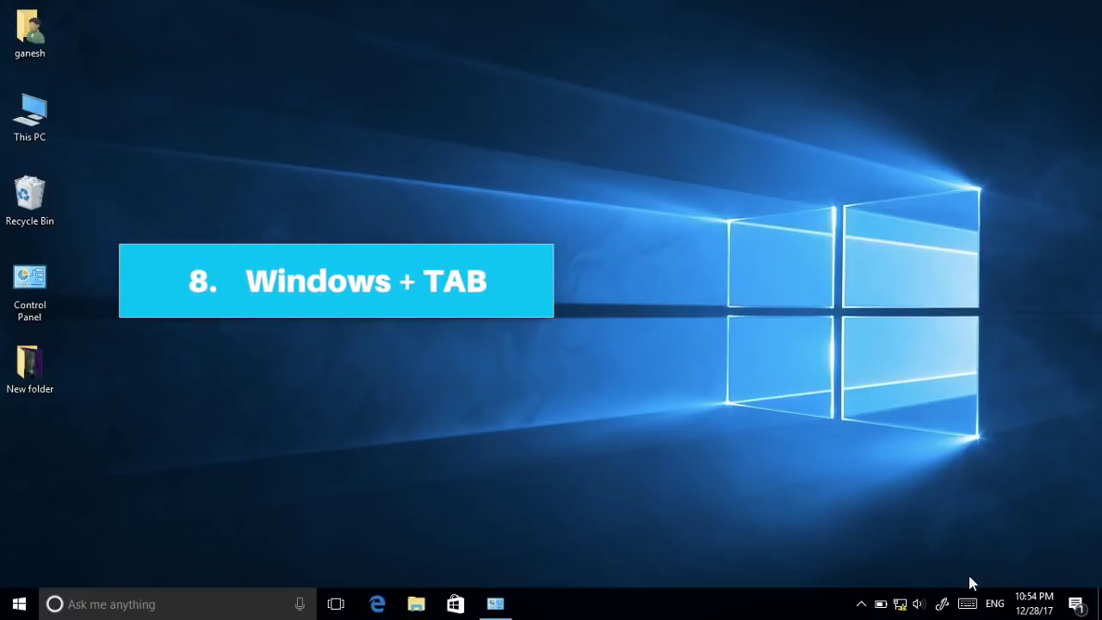
Open Task View with its Windows + Tab shortcut on the touch keyboard, and close the touch keyboard
{"action": "left_click", "coordinate": [967, 603]}
{"action": "left_click", "coordinate": [200, 601]}
{"action": "left_click", "coordinate": [49, 461]}
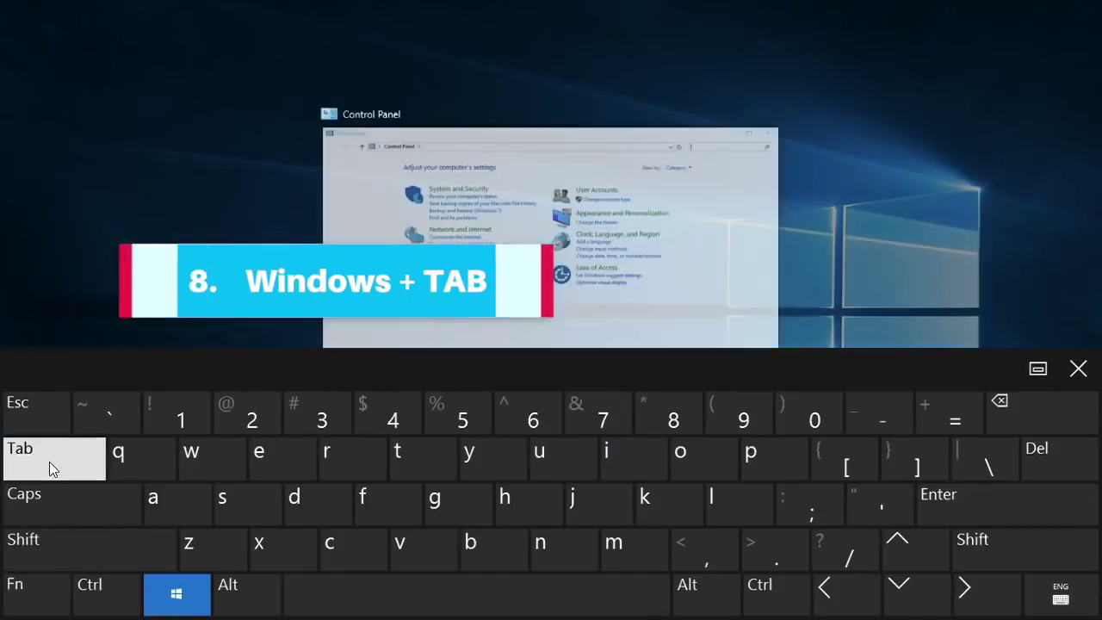
{"action": "left_click", "coordinate": [1076, 369]}
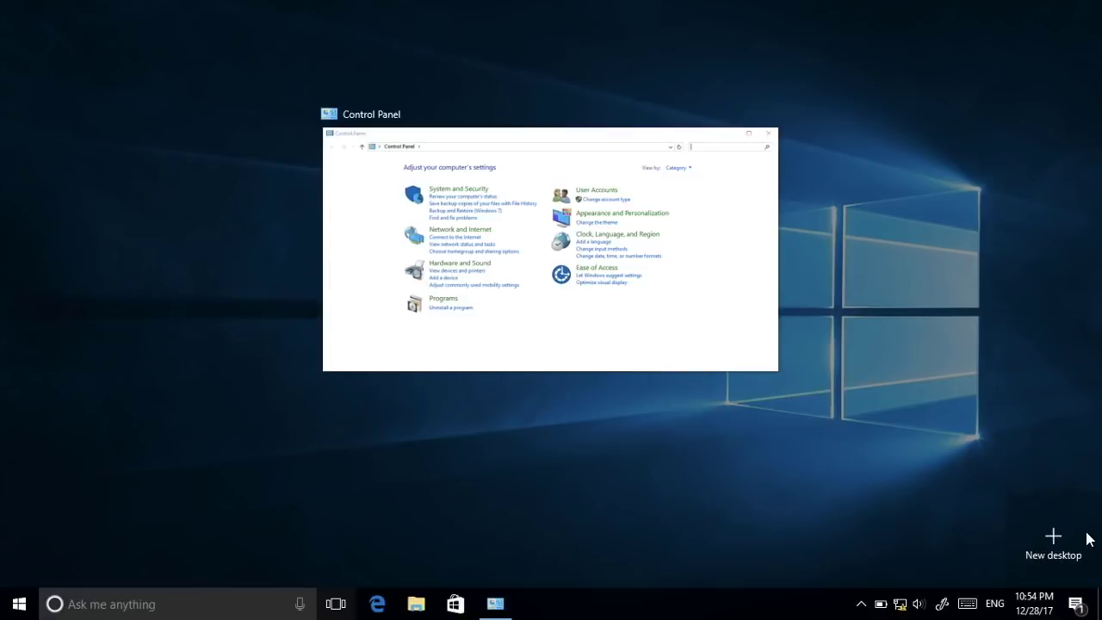
Add two new virtual desktops in Task View and switch to Desktop 3
{"action": "left_click", "coordinate": [1059, 550]}
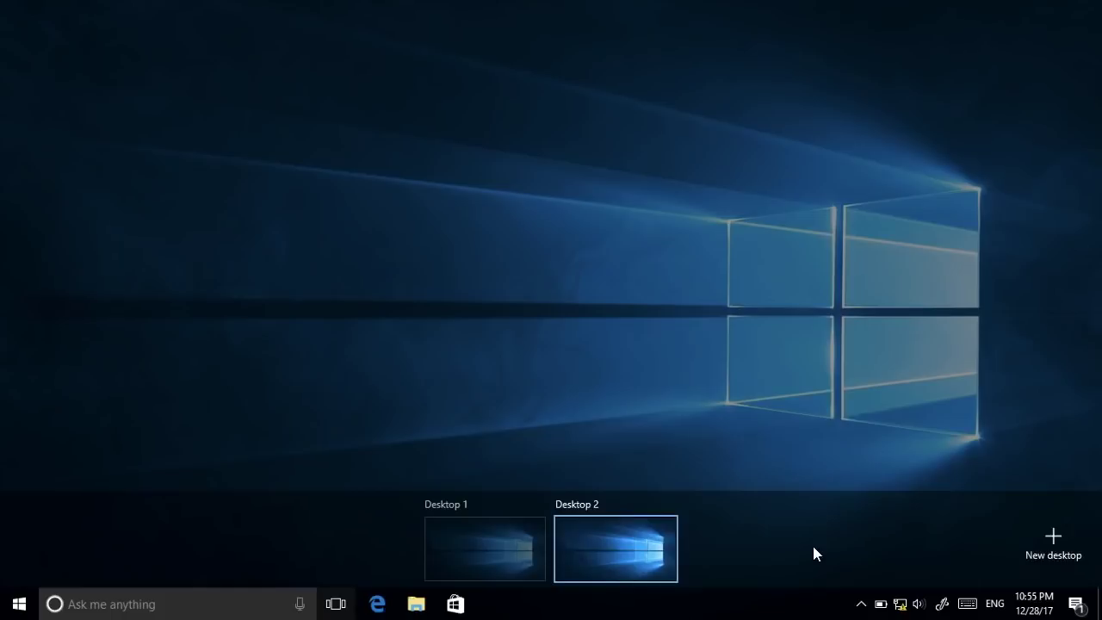
{"action": "left_click", "coordinate": [1067, 552]}
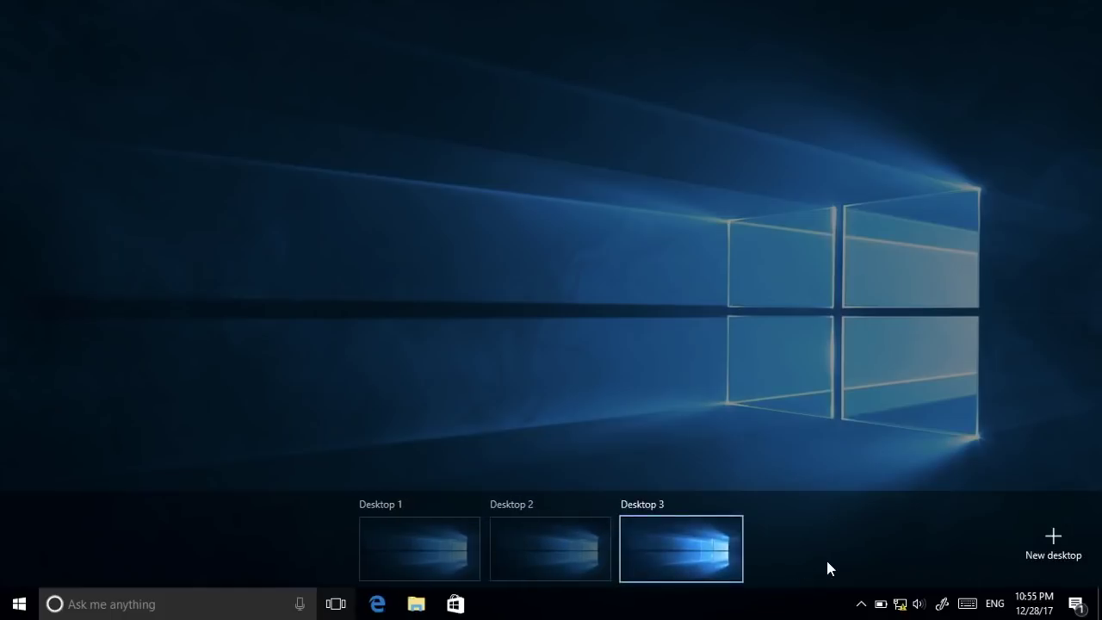
{"action": "left_click", "coordinate": [661, 554]}
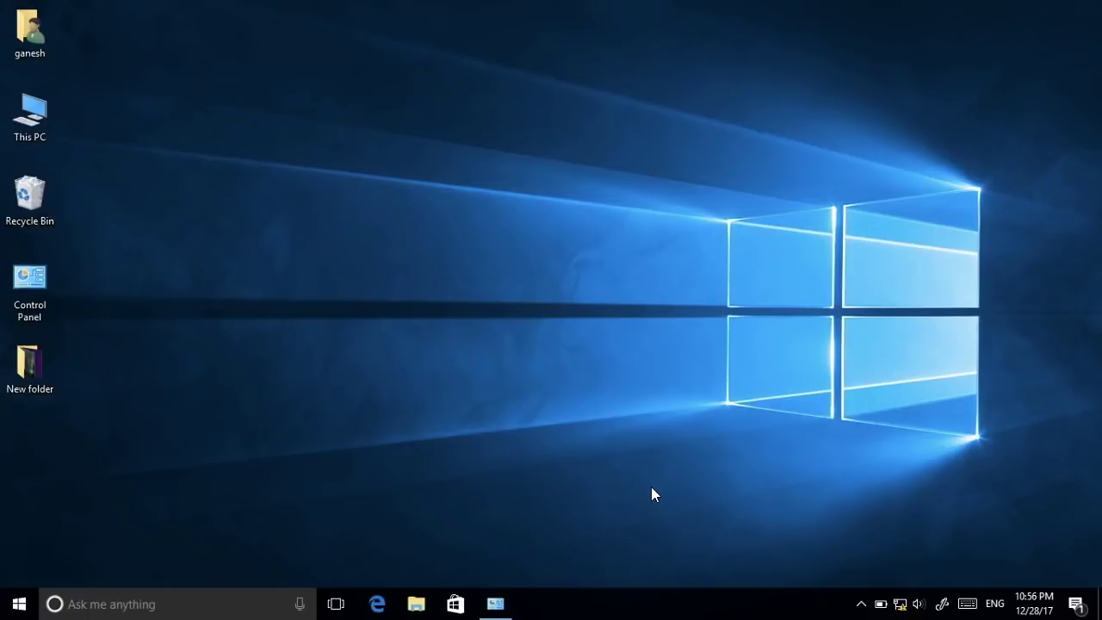
Reopen Task View from Desktop 1 with the touch keyboard's Windows + Tab shortcut and remove both extra virtual desktops
{"action": "left_click", "coordinate": [967, 604]}
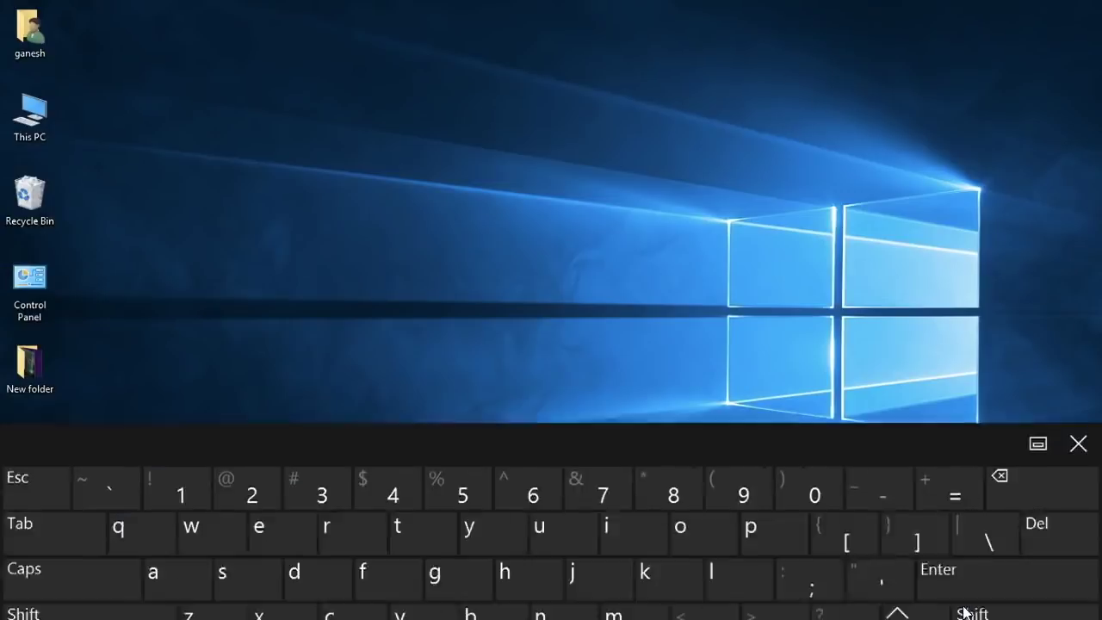
{"action": "left_click", "coordinate": [190, 591]}
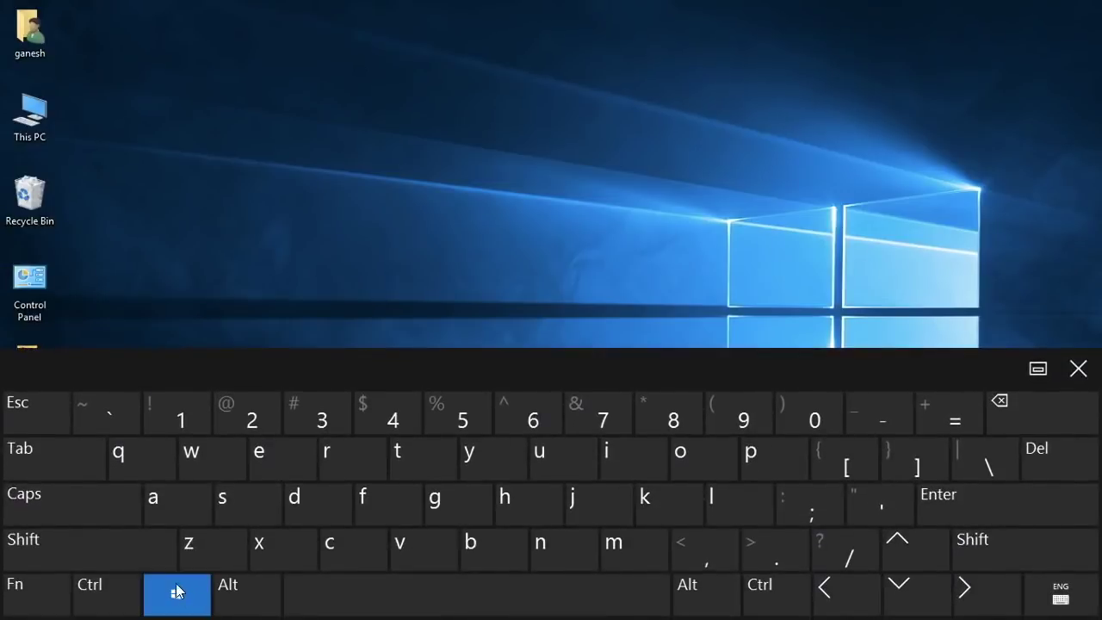
{"action": "left_click", "coordinate": [65, 460]}
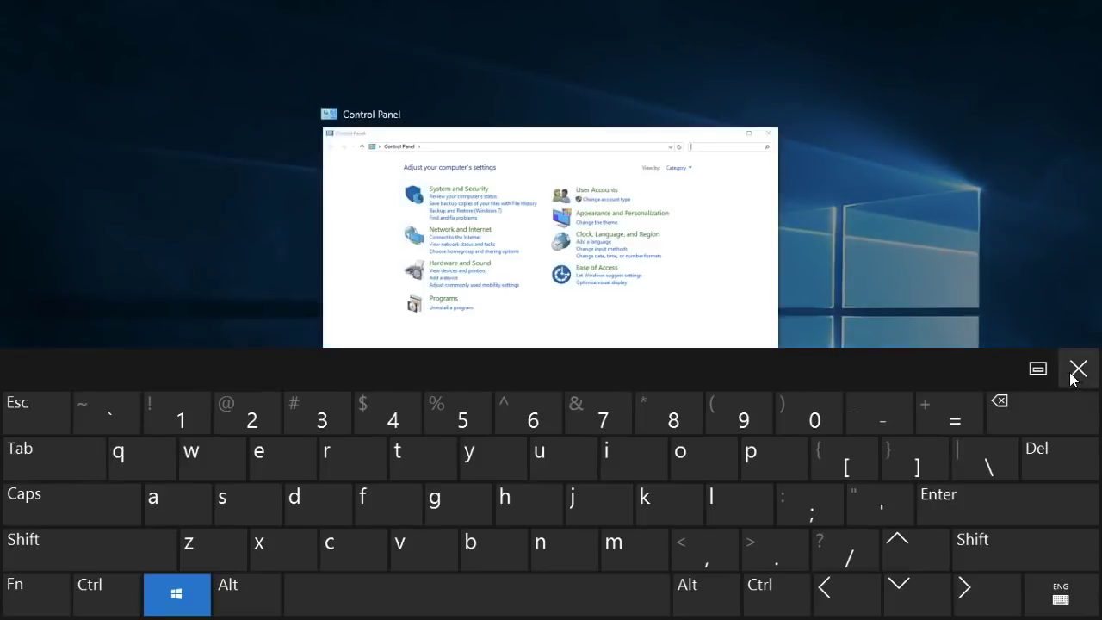
{"action": "left_click", "coordinate": [1076, 371]}
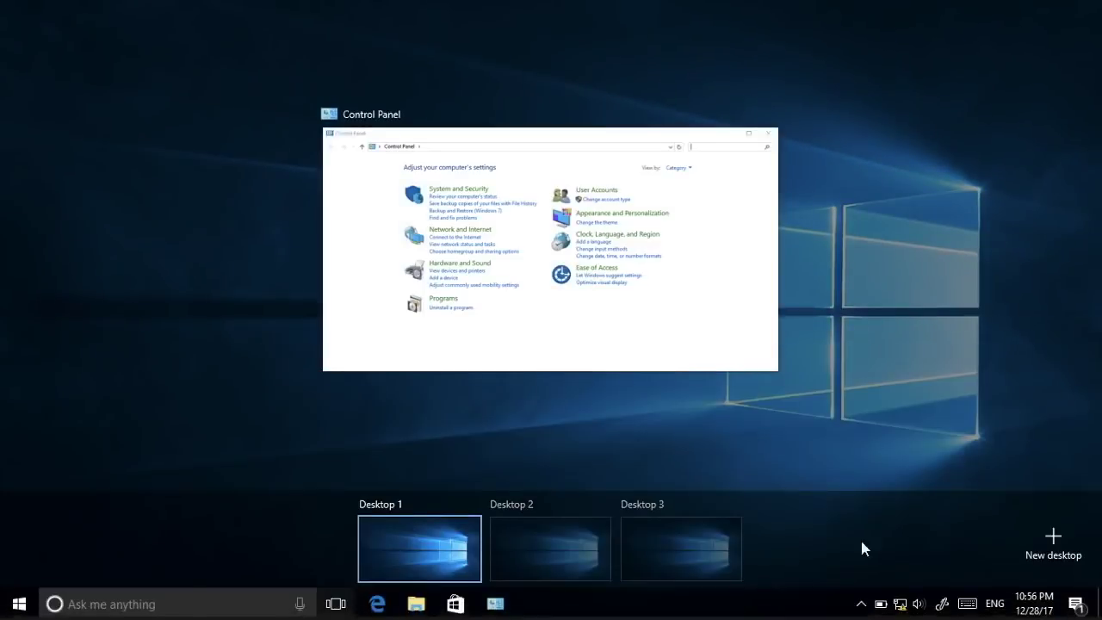
{"action": "left_click", "coordinate": [602, 505]}
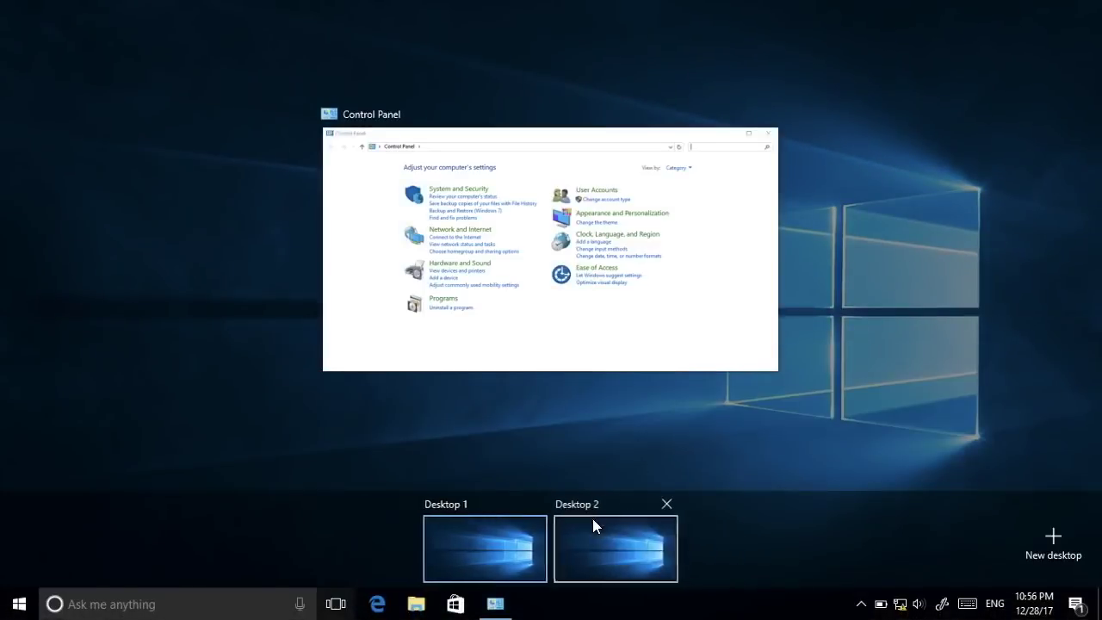
{"action": "left_click", "coordinate": [666, 504]}
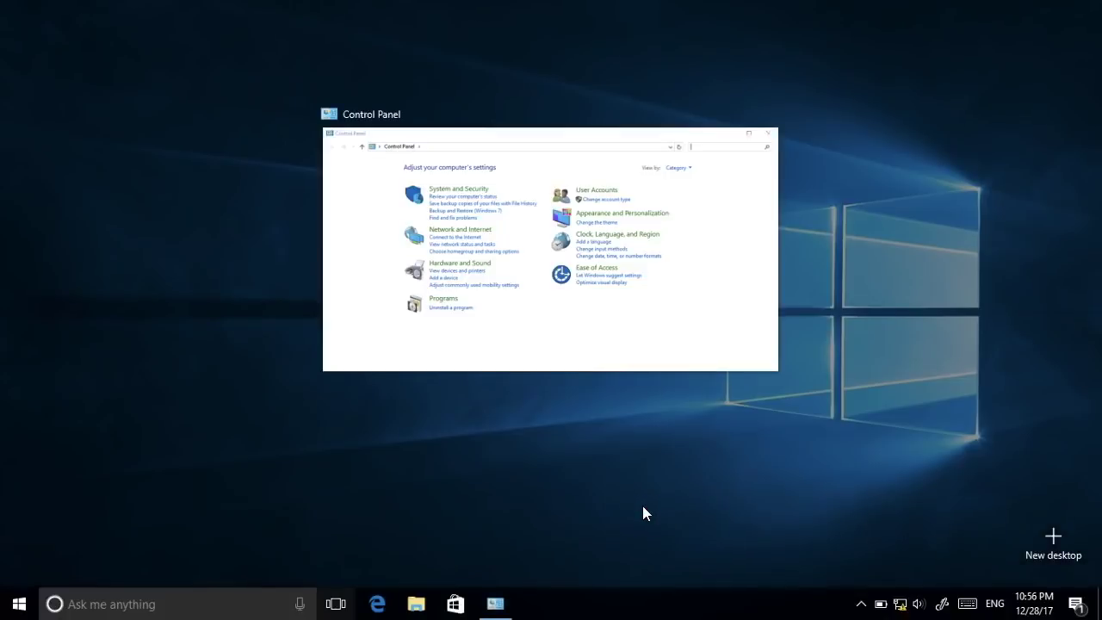
Switch from Task View to the Control Panel window and close that window
{"action": "left_click", "coordinate": [586, 348]}
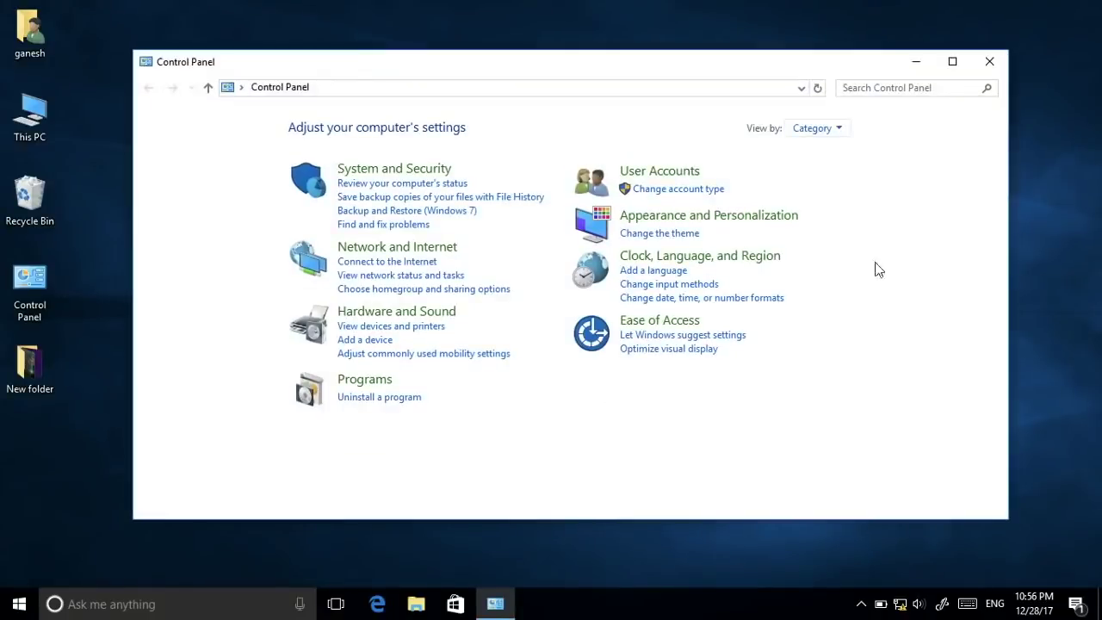
{"action": "left_click", "coordinate": [990, 63]}
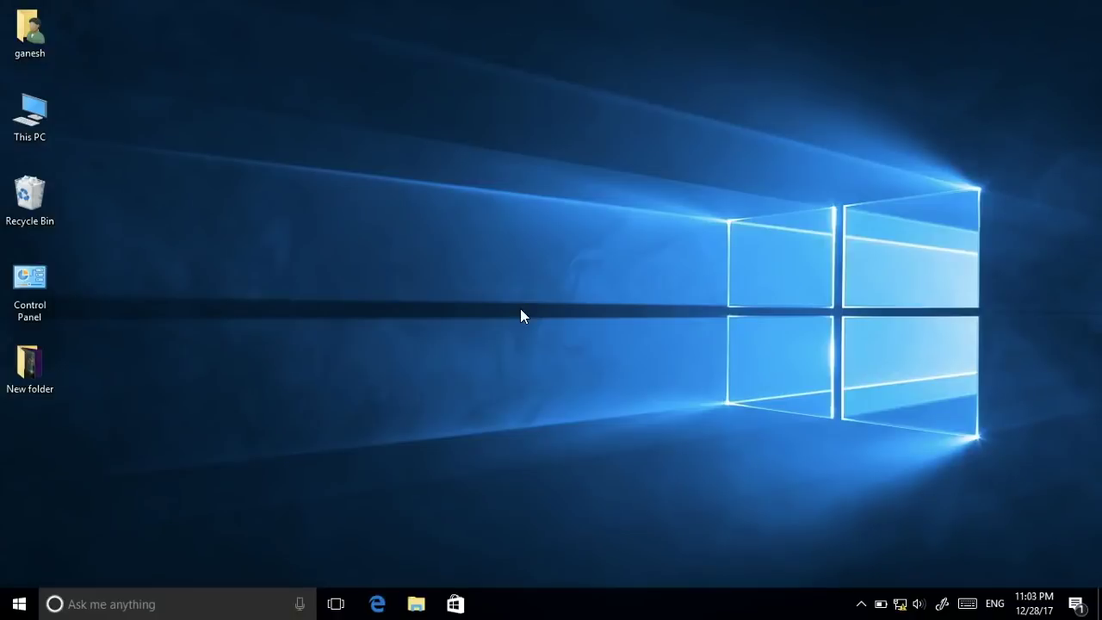
Show and hide the Start menu with its Windows key shortcut, and call up the quick link menu with Windows + X
{"action": "key", "text": "super"}
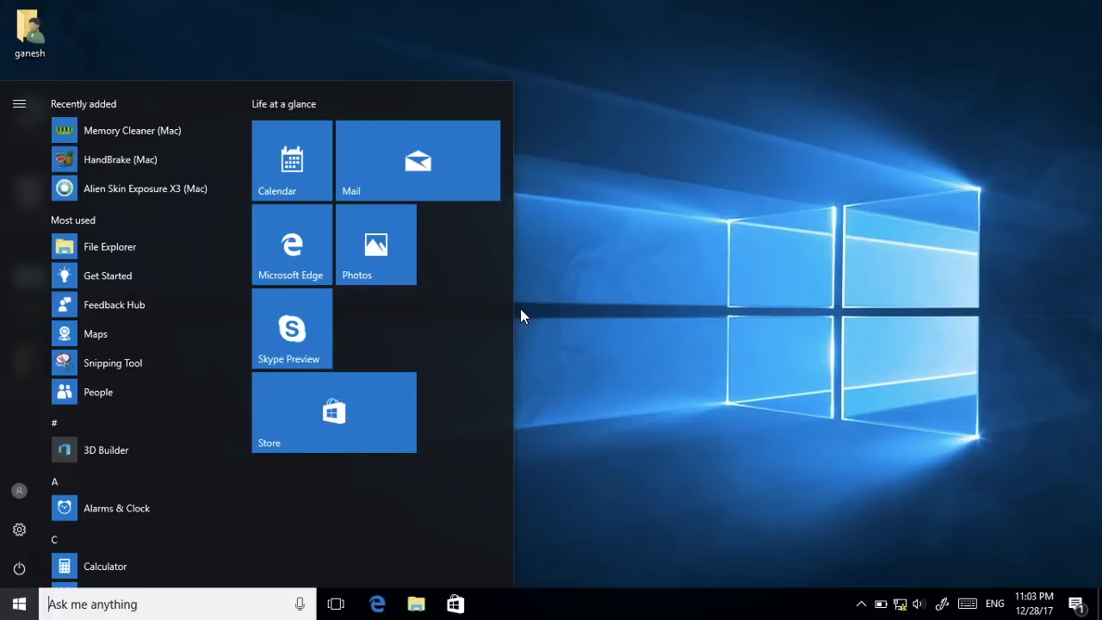
{"action": "key", "text": "super"}
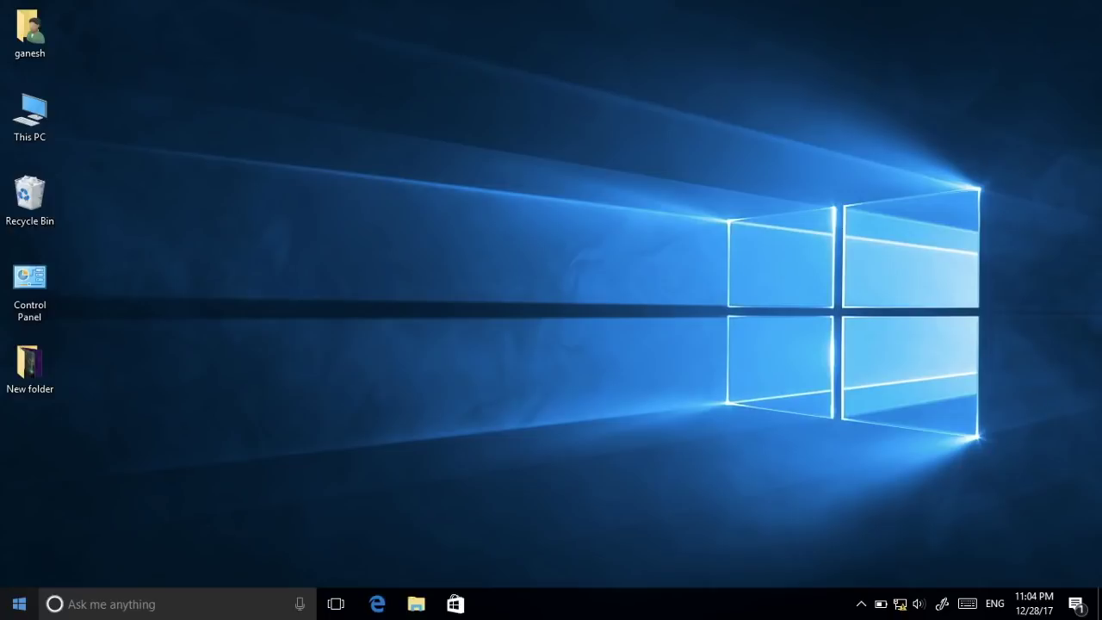
{"action": "key", "text": "super+x"}
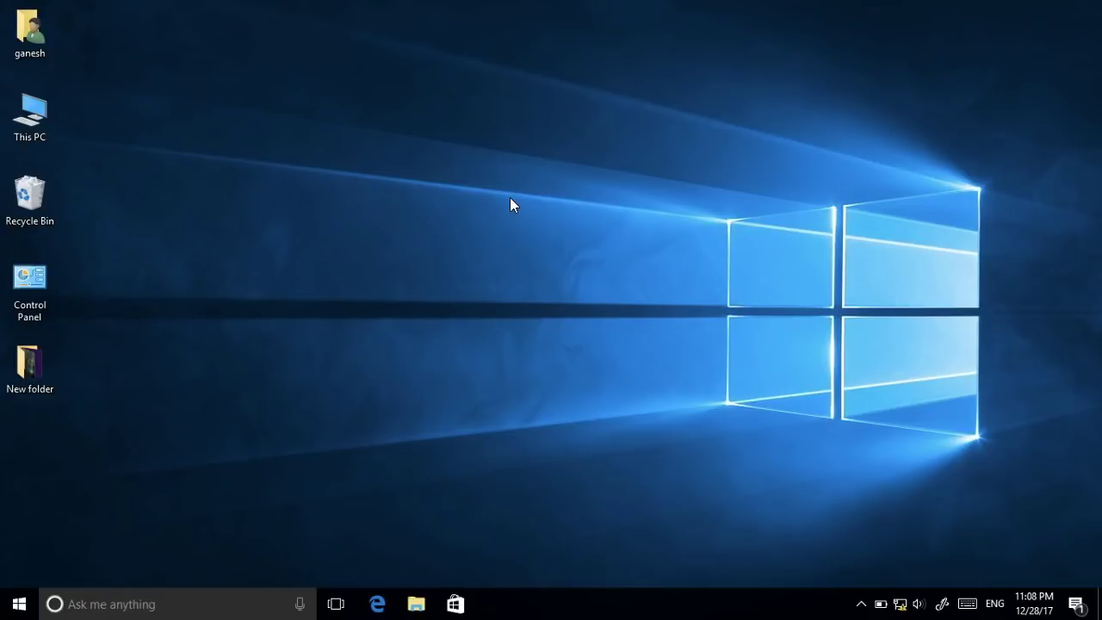
Start Magnifier with its Windows + Plus shortcut, zoom in on the desktop, and zoom back out with Windows + Minus
{"action": "key", "text": "super+plus"}
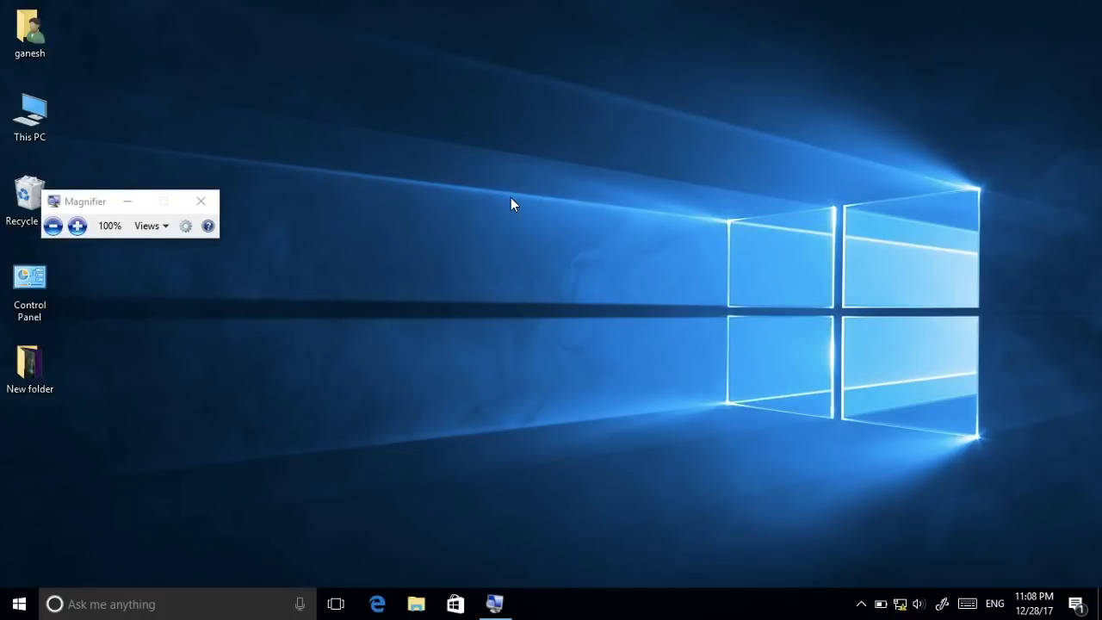
{"action": "left_click", "coordinate": [59, 215]}
{"action": "left_click", "coordinate": [78, 226]}
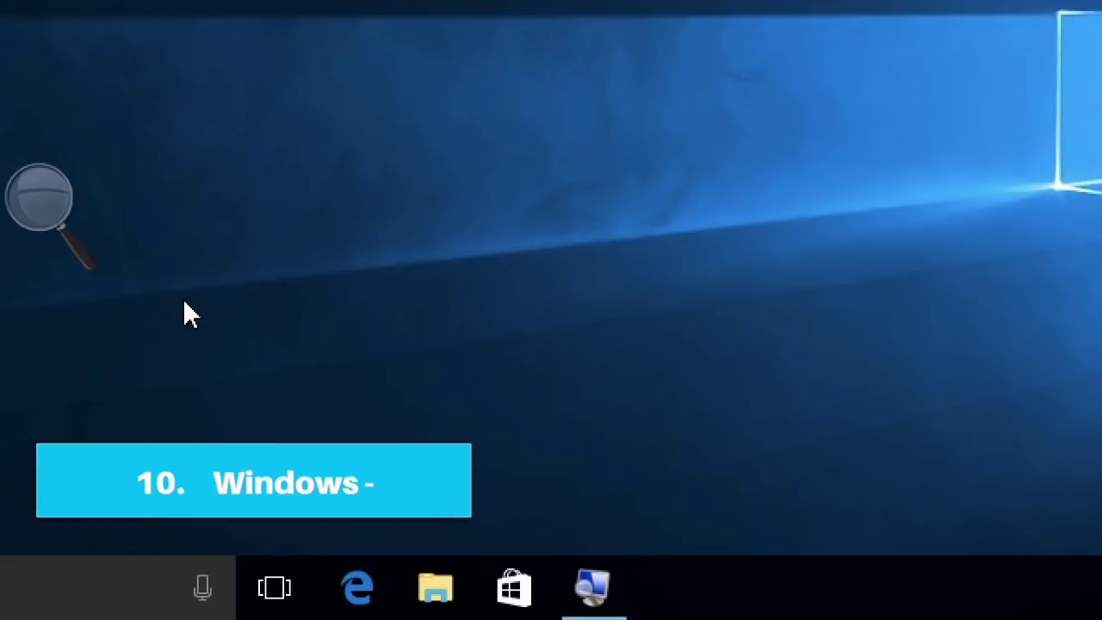
{"action": "key", "text": "super+minus"}
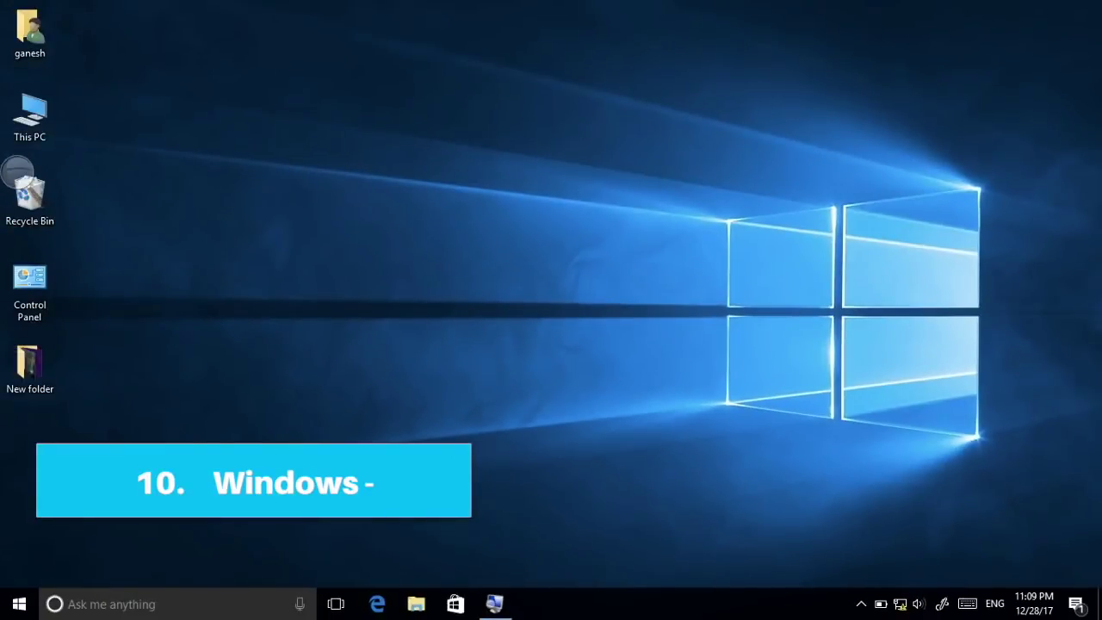